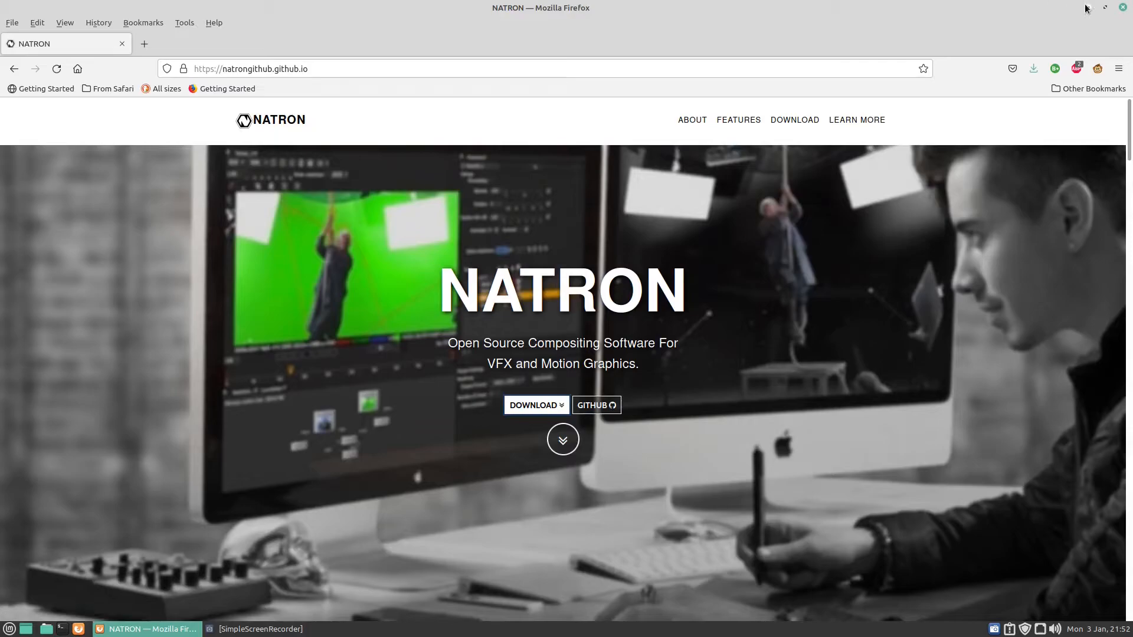
Step: Open the downloaded Natron-2.4.1-Linux-x86_64.tgz archive to inspect its contents, then close it
left_click(1087, 7)
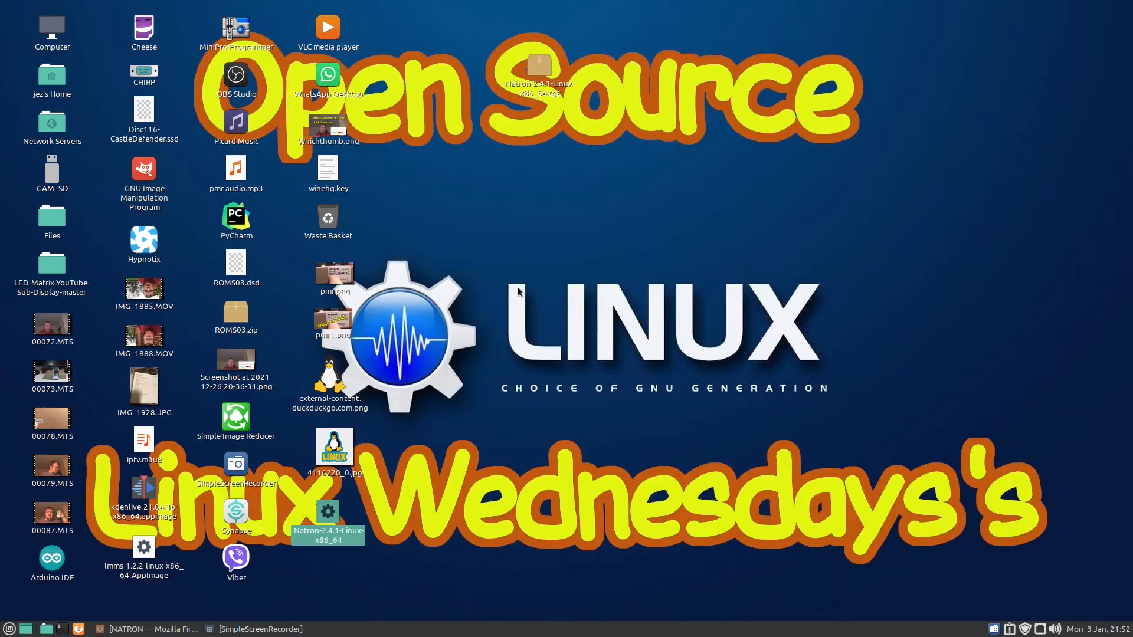
left_click(537, 69)
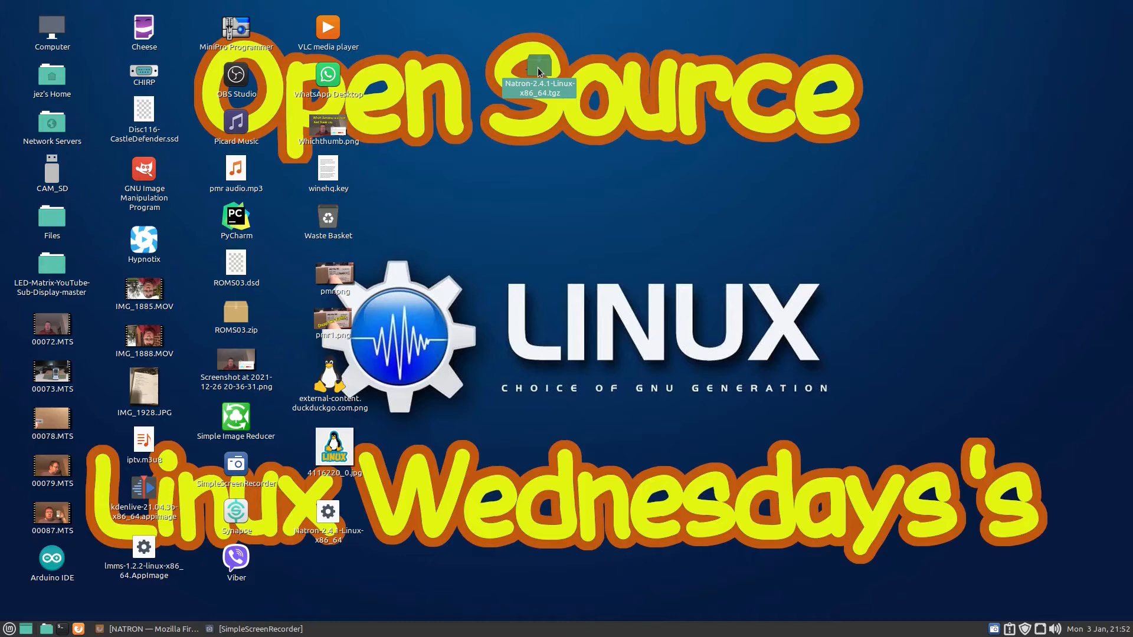
double_click(538, 69)
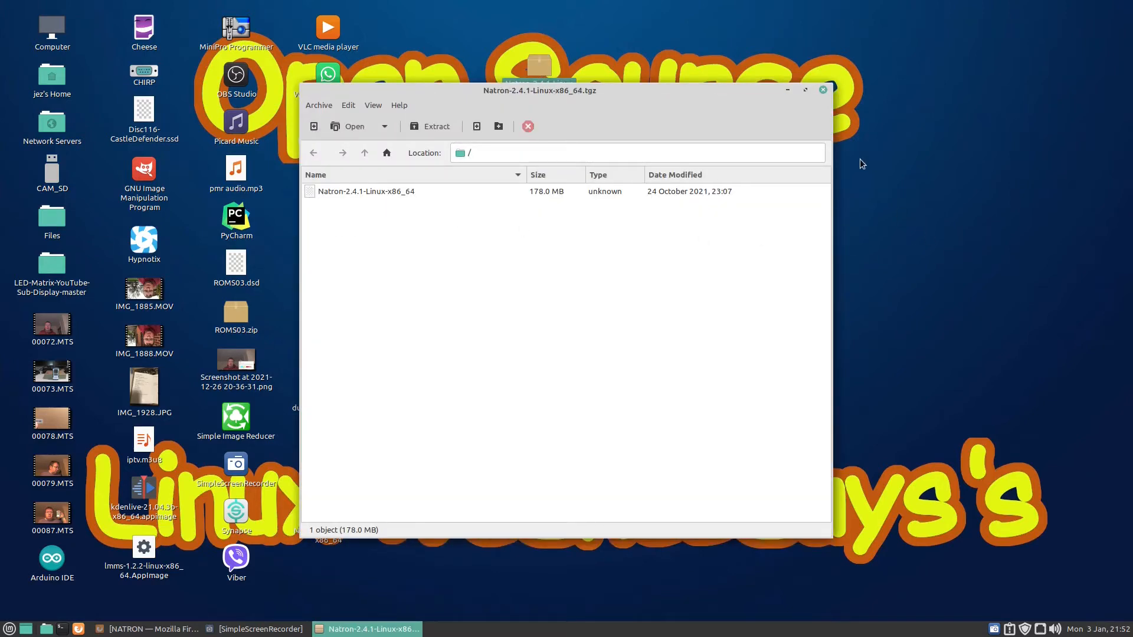
left_click(824, 90)
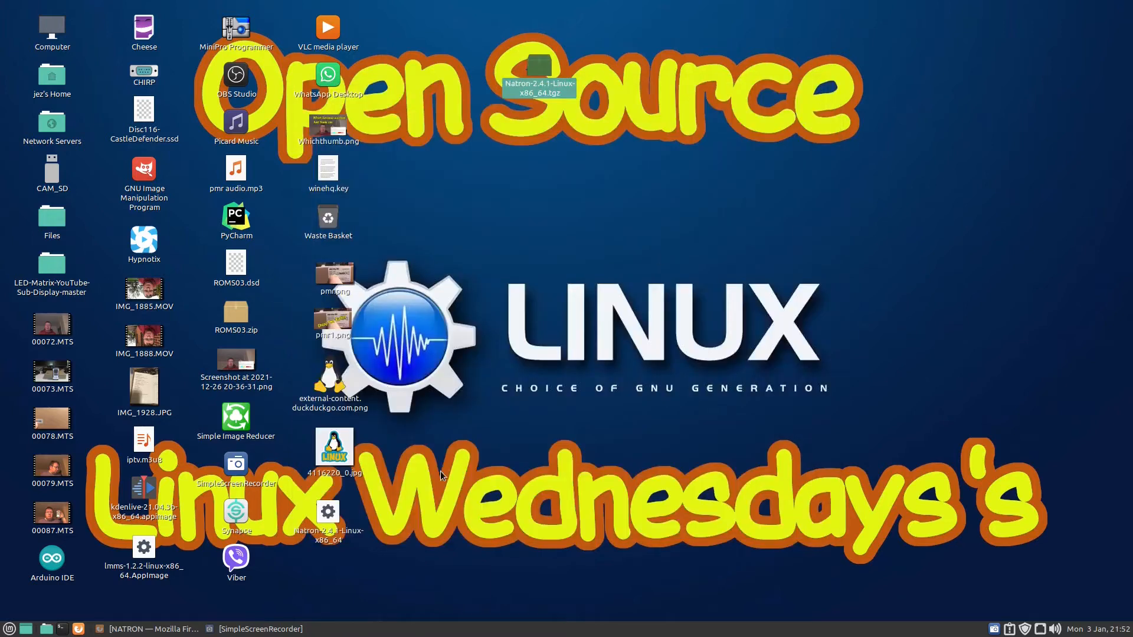
Step: Launch the Natron-2.4.1-Linux-x86_64 setup wizard and close it
double_click(318, 509)
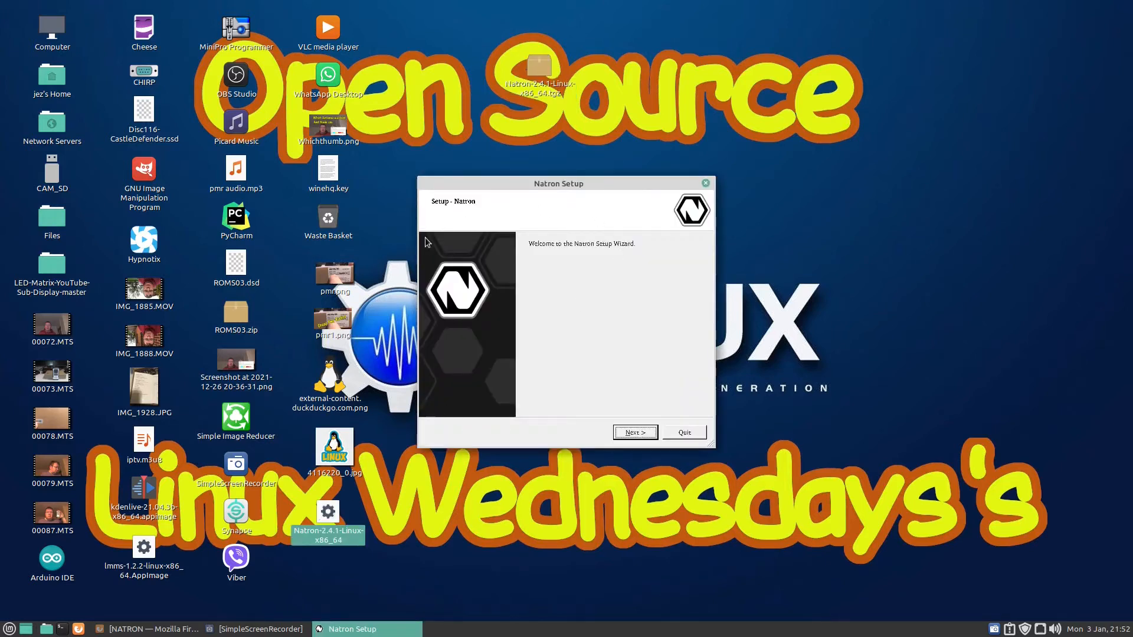
left_click(705, 184)
Step: Inspect the installer file's permissions to check it is allowed to execute as a program
right_click(324, 515)
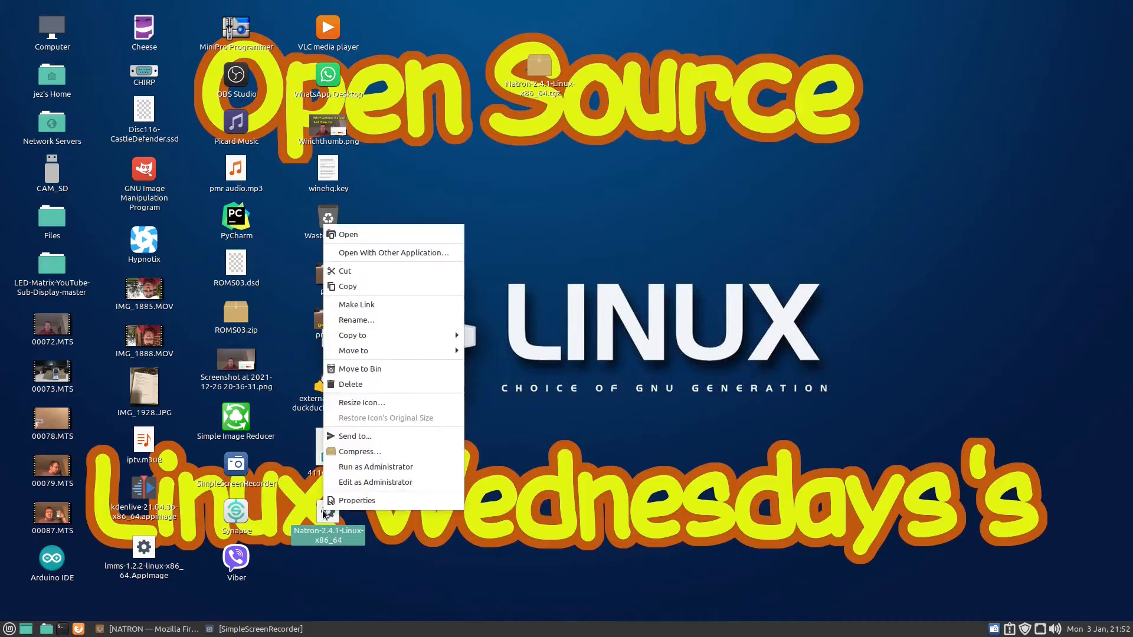
left_click(340, 502)
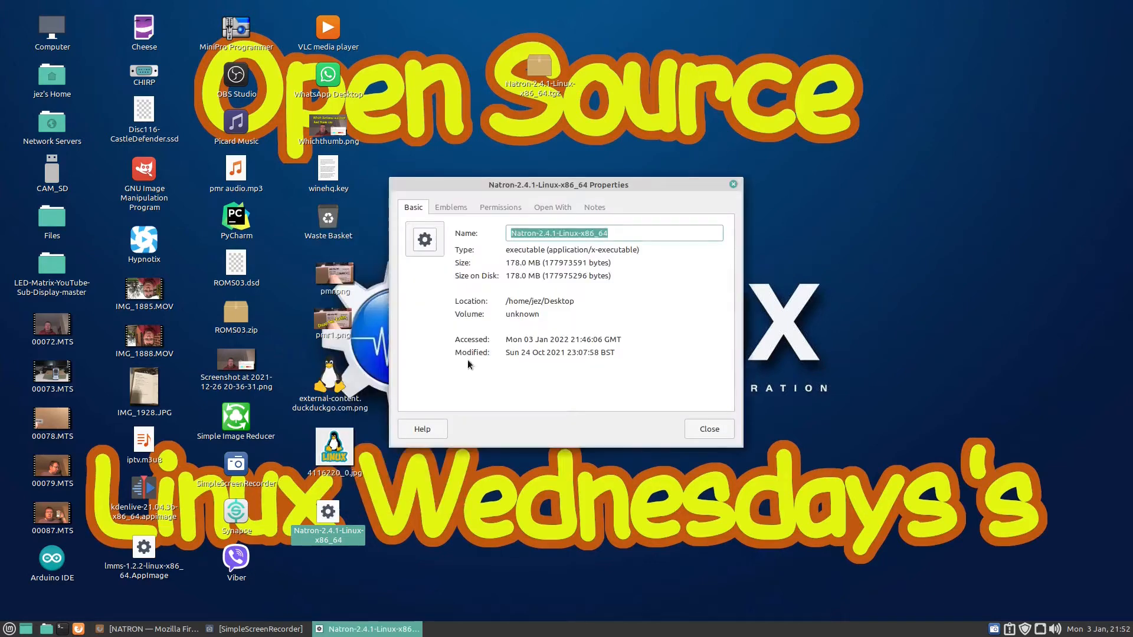
left_click(490, 207)
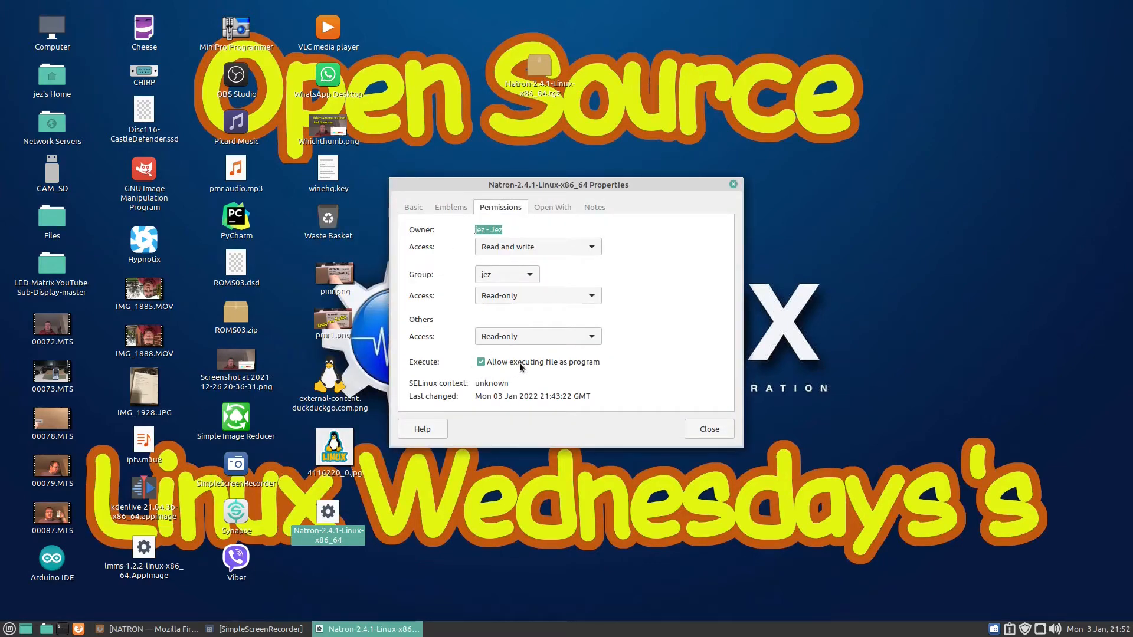
left_click(699, 429)
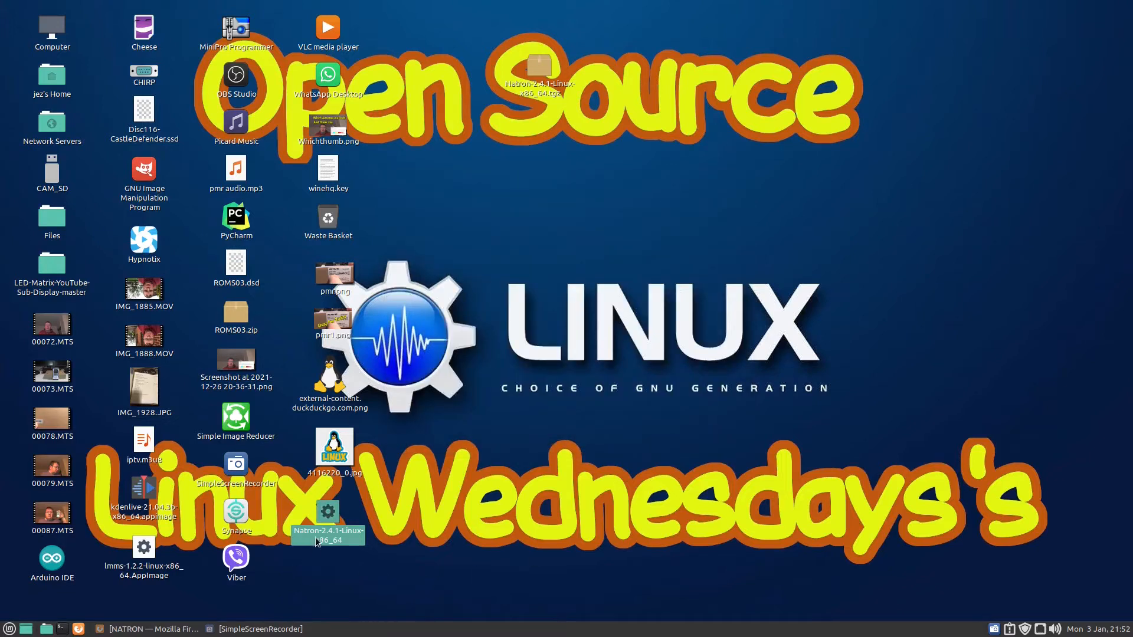
Step: Relaunch the Natron setup wizard and quit it again
double_click(326, 515)
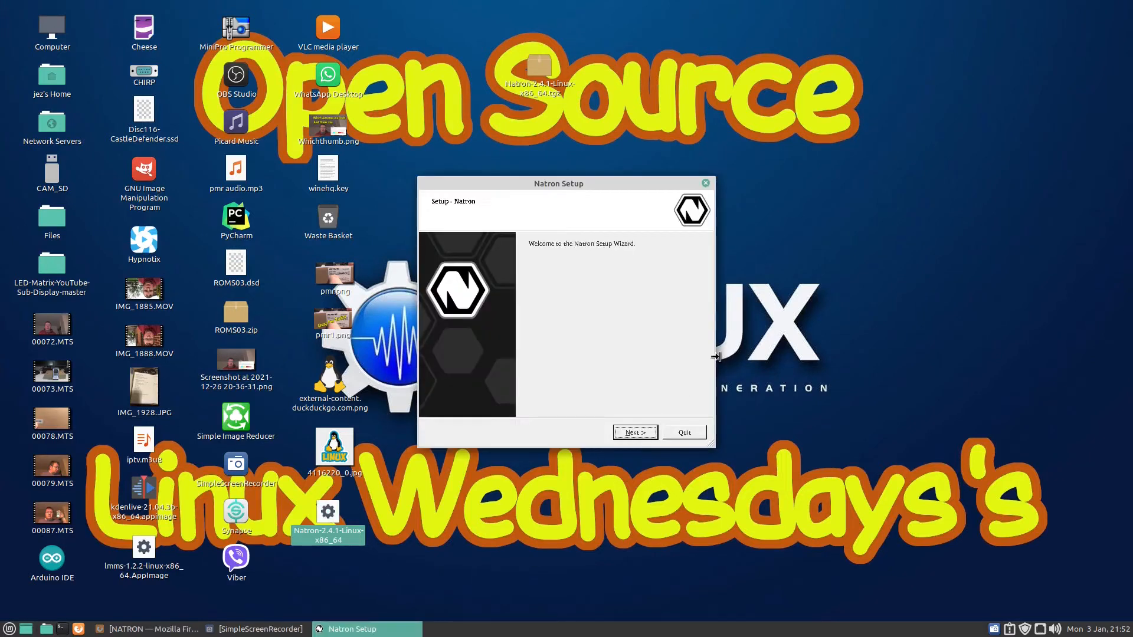
left_click(701, 437)
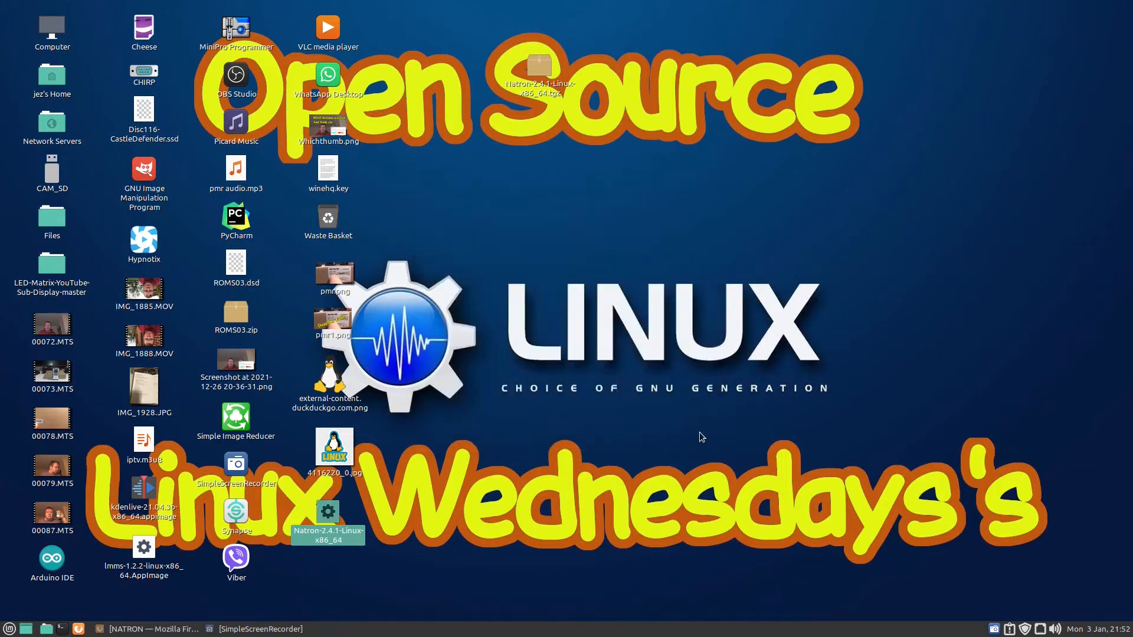
Step: Search the applications menu for natro and launch the installed Natron2 application
left_click(9, 629)
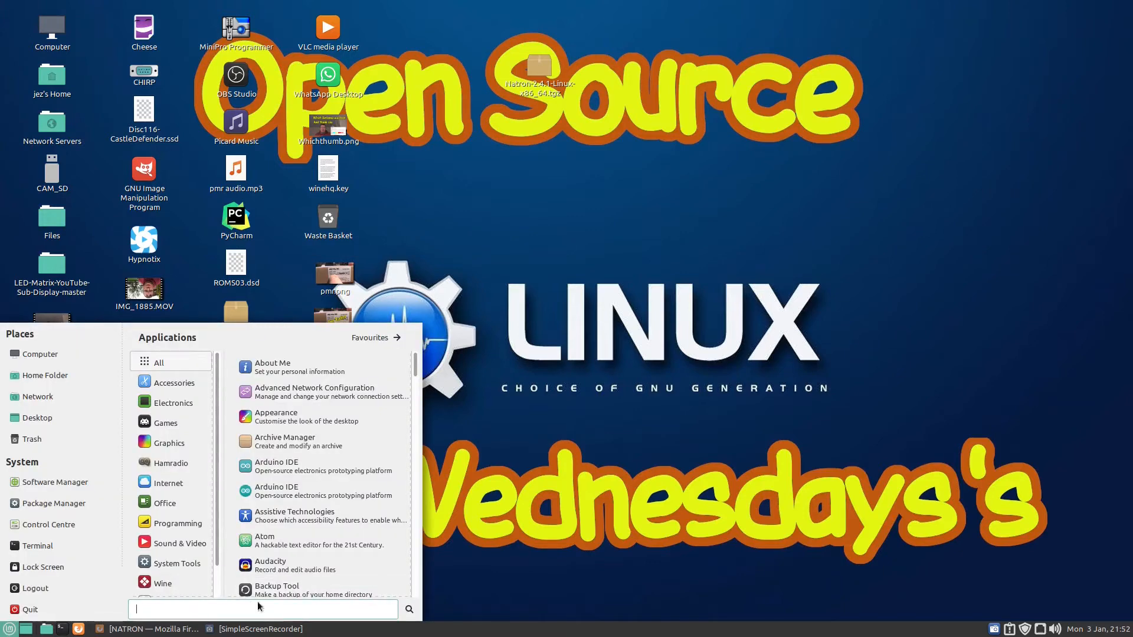
type("natro")
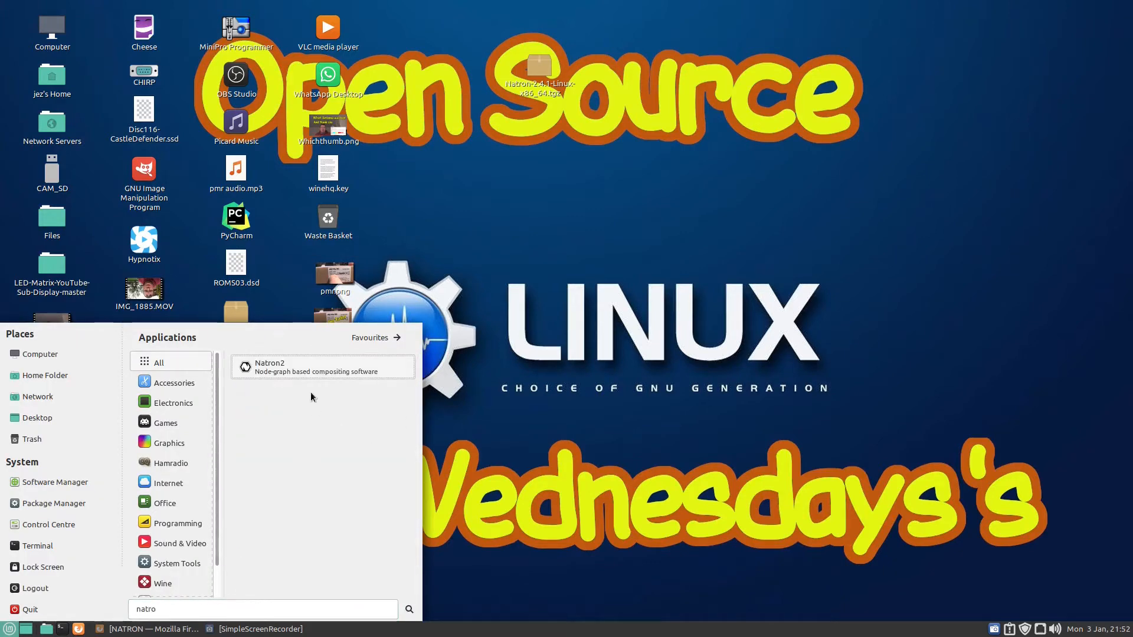
left_click(265, 373)
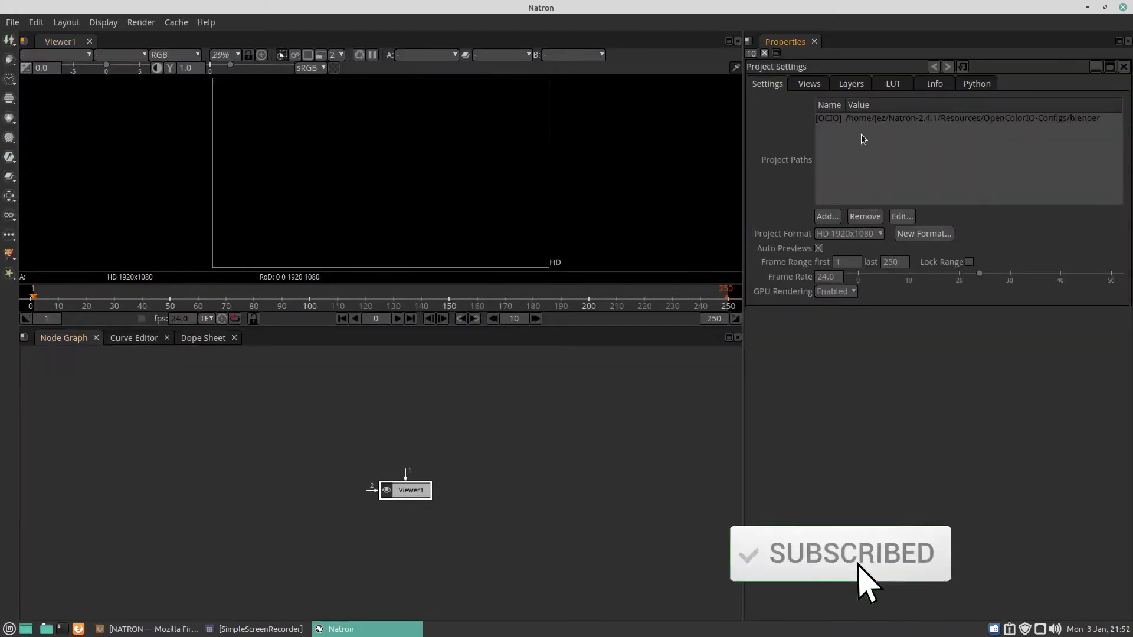
Step: Add a Radial generator node to the project from the image tools
mouse_move(859, 140)
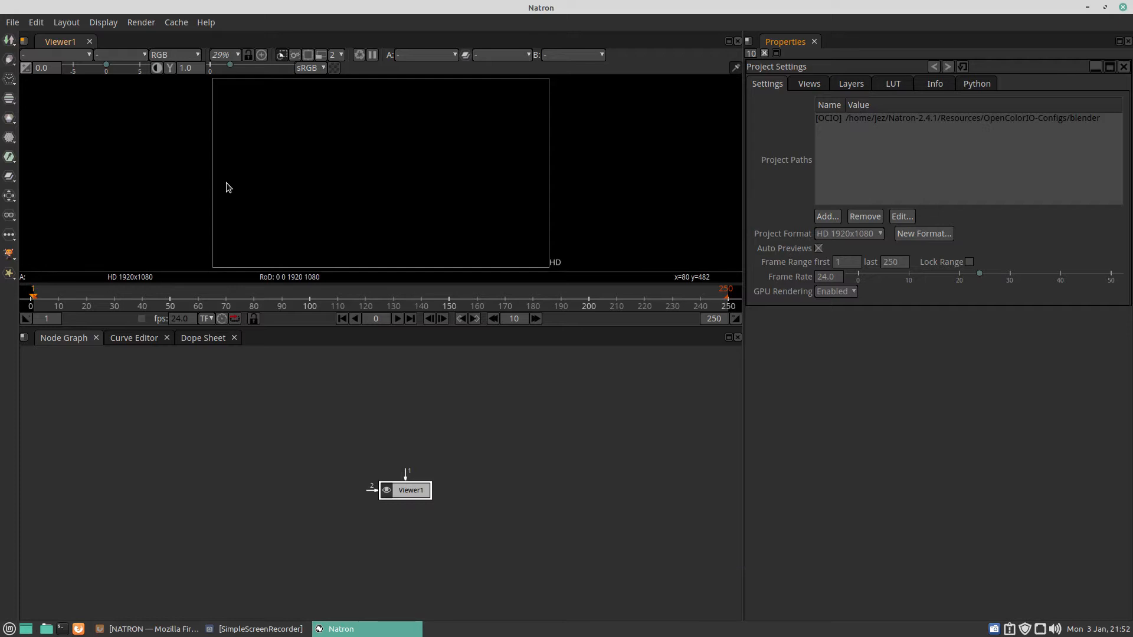
left_click(10, 61)
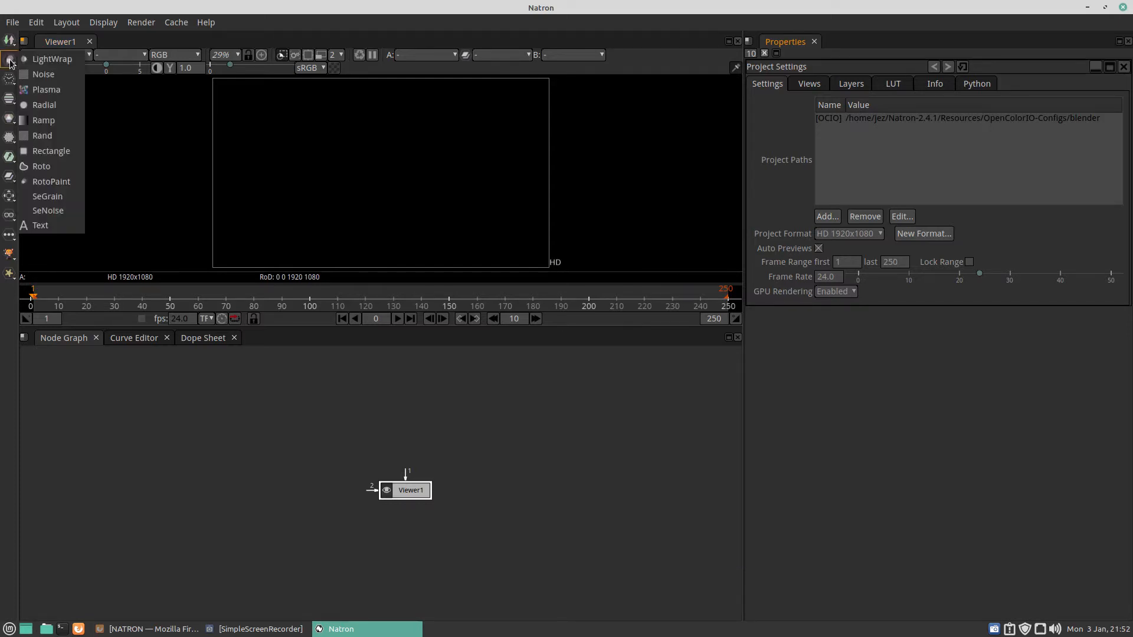
left_click(33, 106)
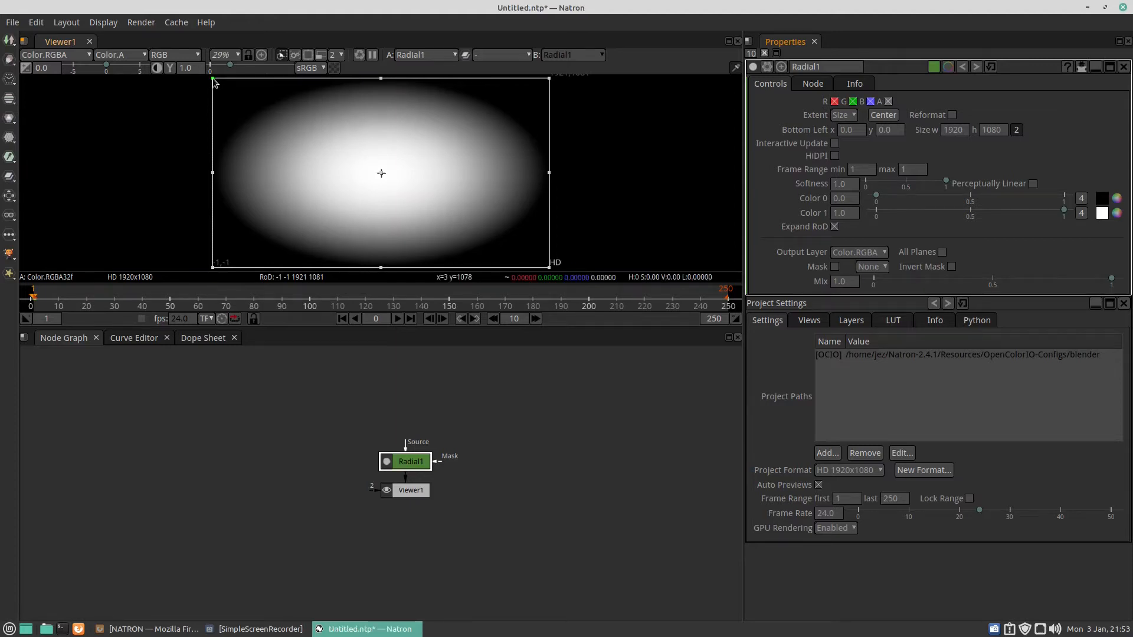
Step: Shrink the radial by dragging its corner, keeping the project format at HD 1920x1080
left_click_drag(213, 79, 423, 168)
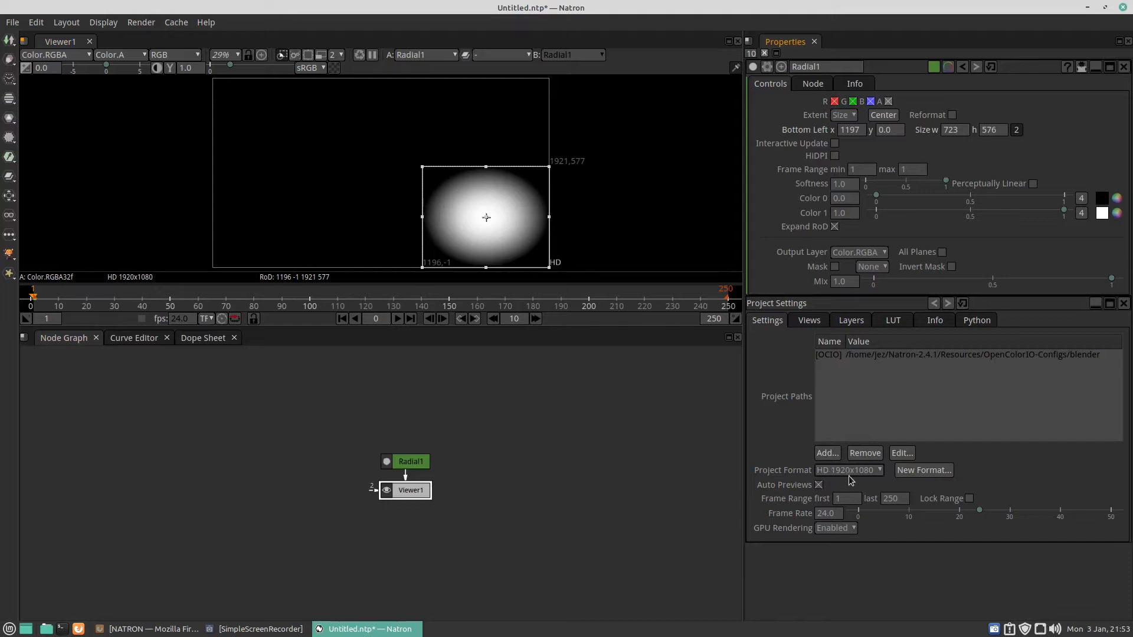
left_click(880, 471)
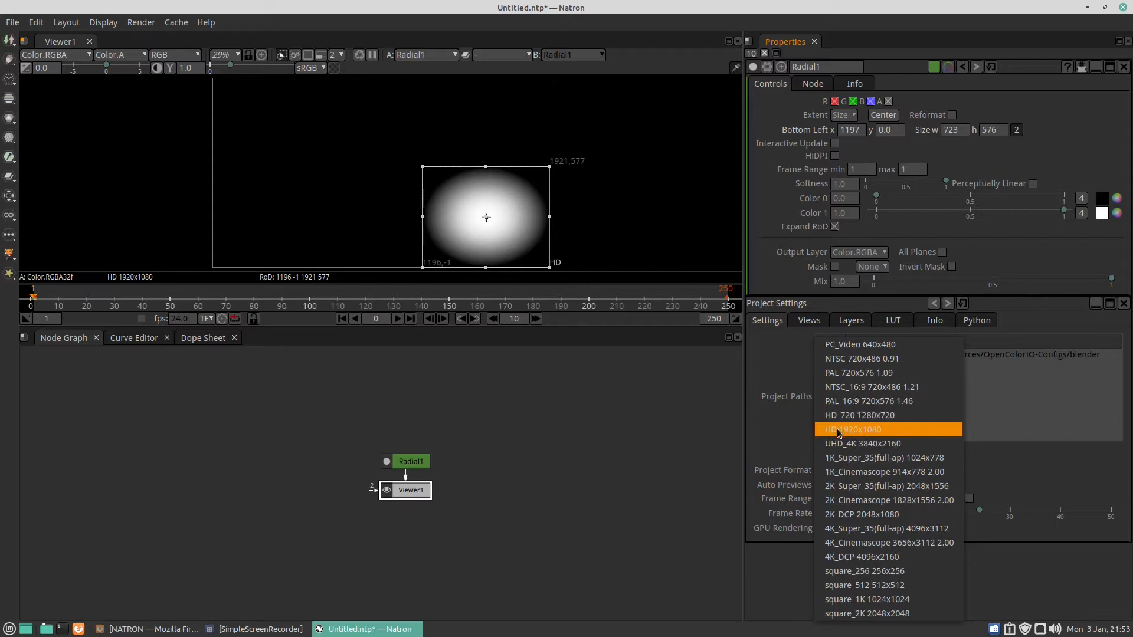
left_click(835, 437)
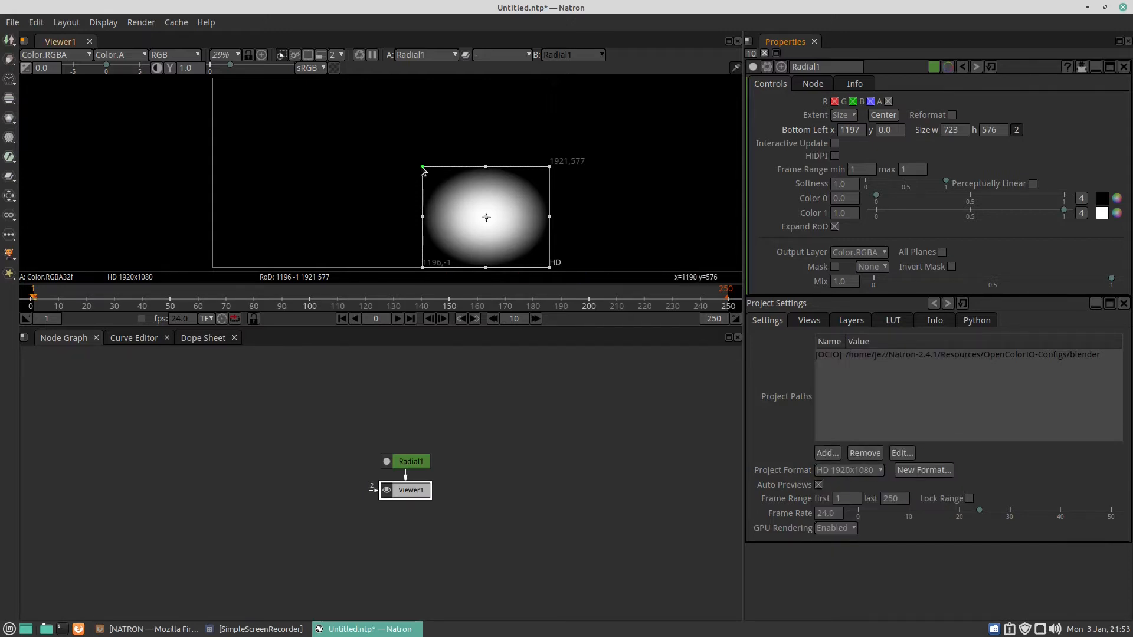
Step: Resize the radial to about 356 × 357 px near the frame centre and briefly play then stop the timeline
left_click_drag(423, 168, 363, 154)
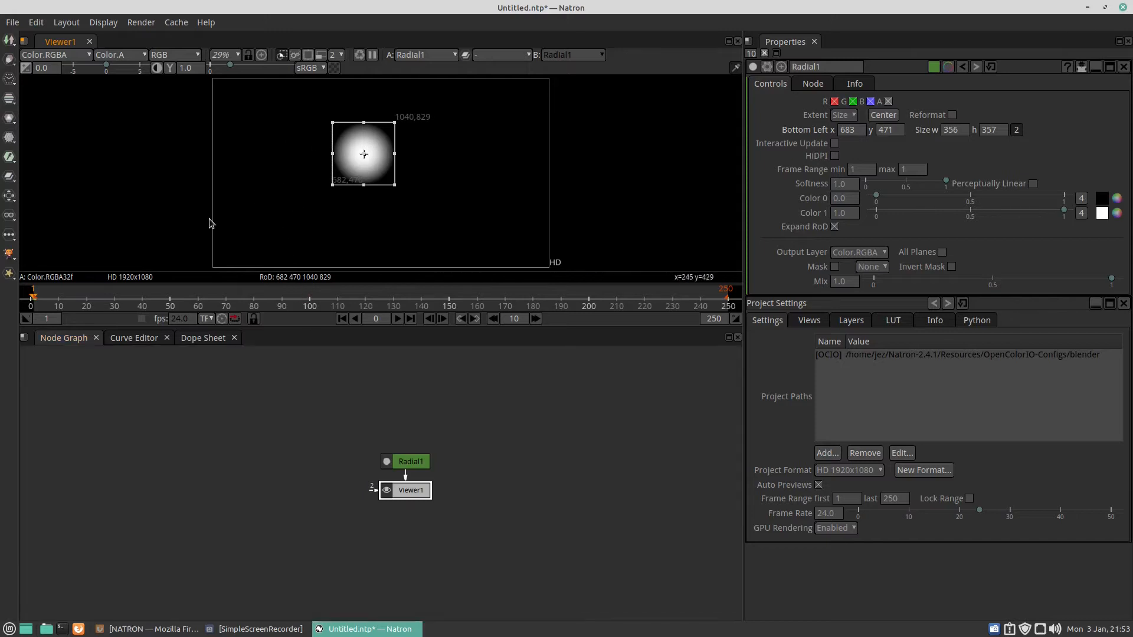
left_click(397, 318)
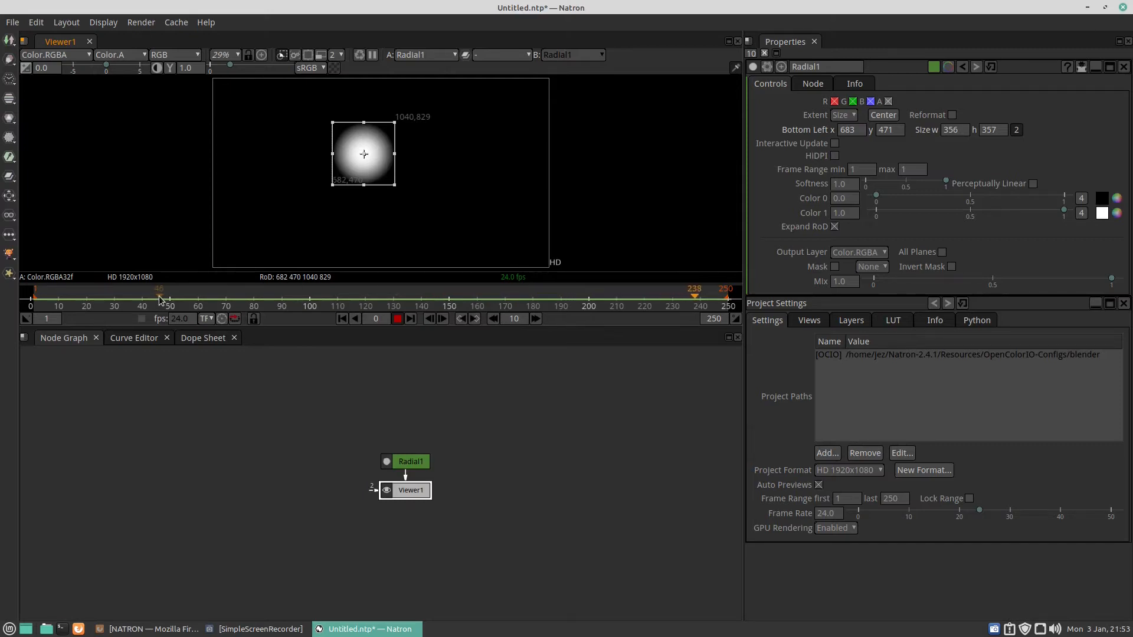
left_click(397, 318)
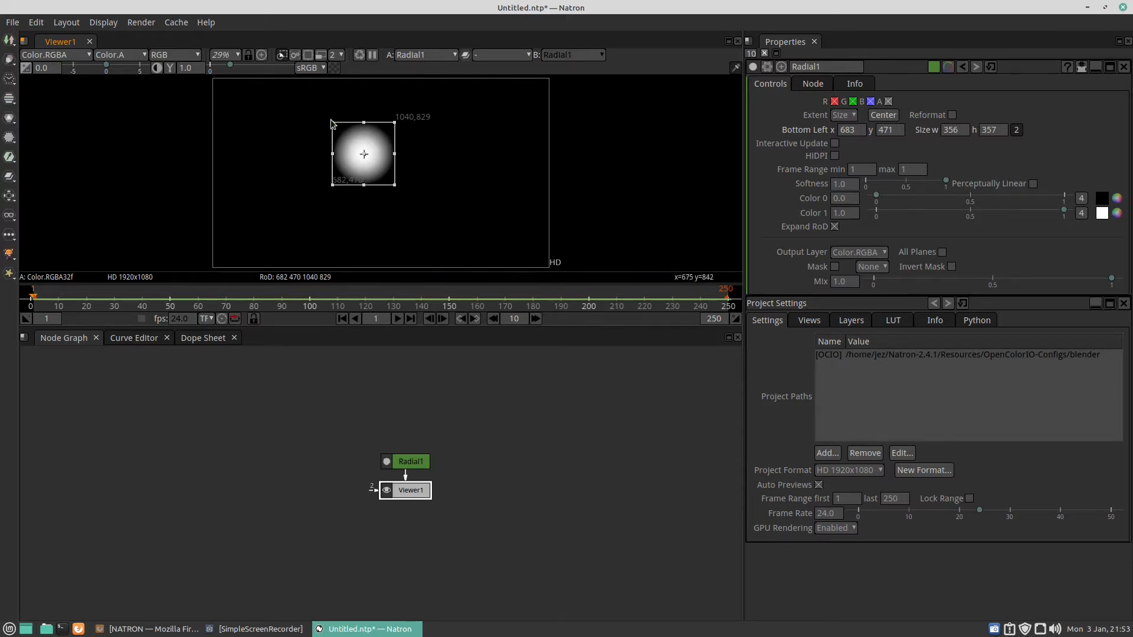
Step: Resize the radial to about 225 × 239 px by dragging its opposite corners
left_click_drag(331, 122, 352, 136)
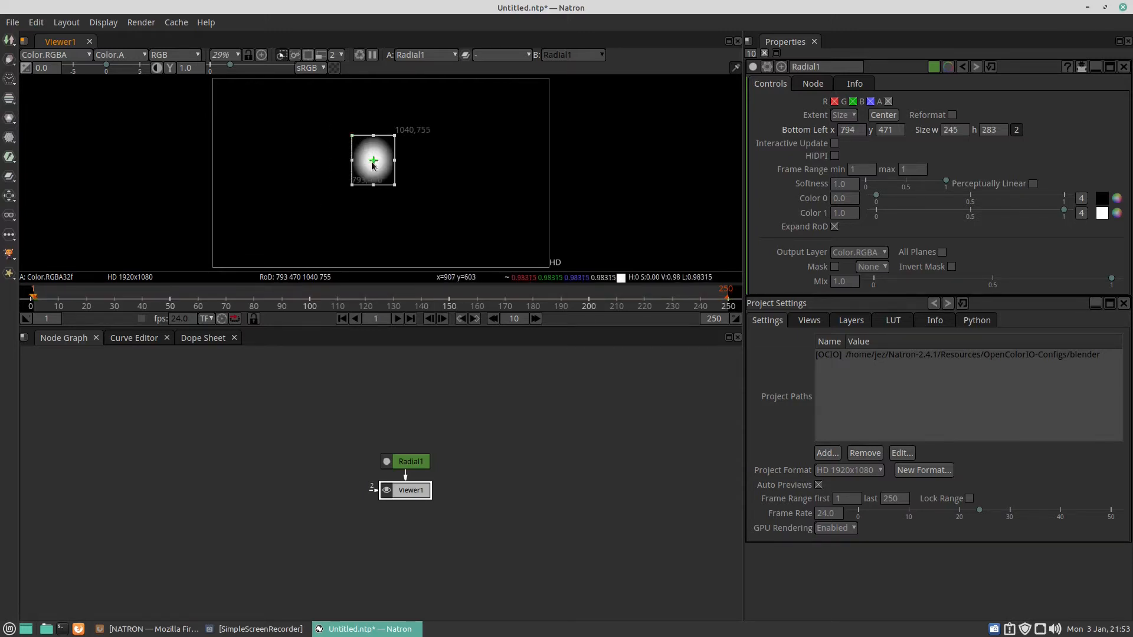
left_click_drag(395, 185, 378, 160)
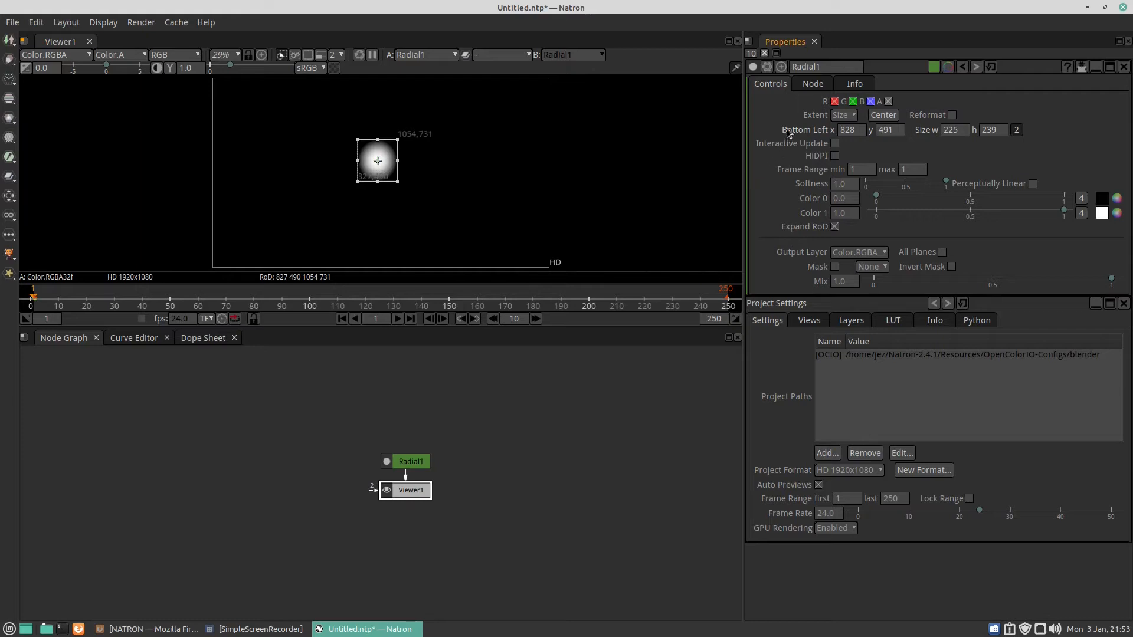
left_click(847, 131)
left_click(887, 133)
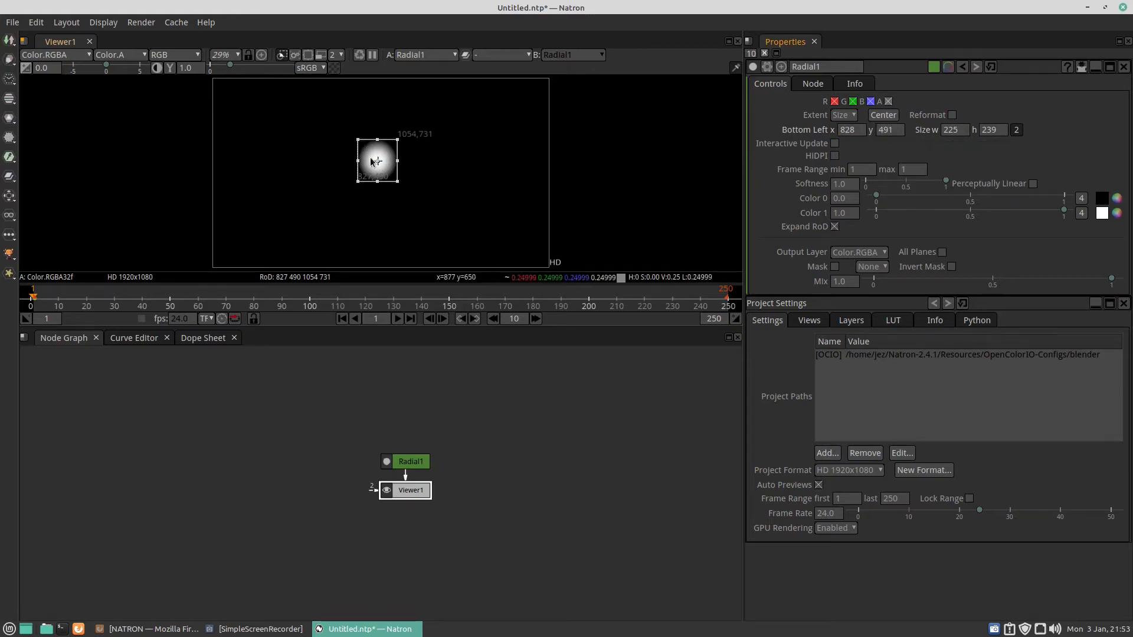
Step: Move the radial around the frame and place it near the centre at about x 750, y 465
left_click_drag(378, 162, 313, 210)
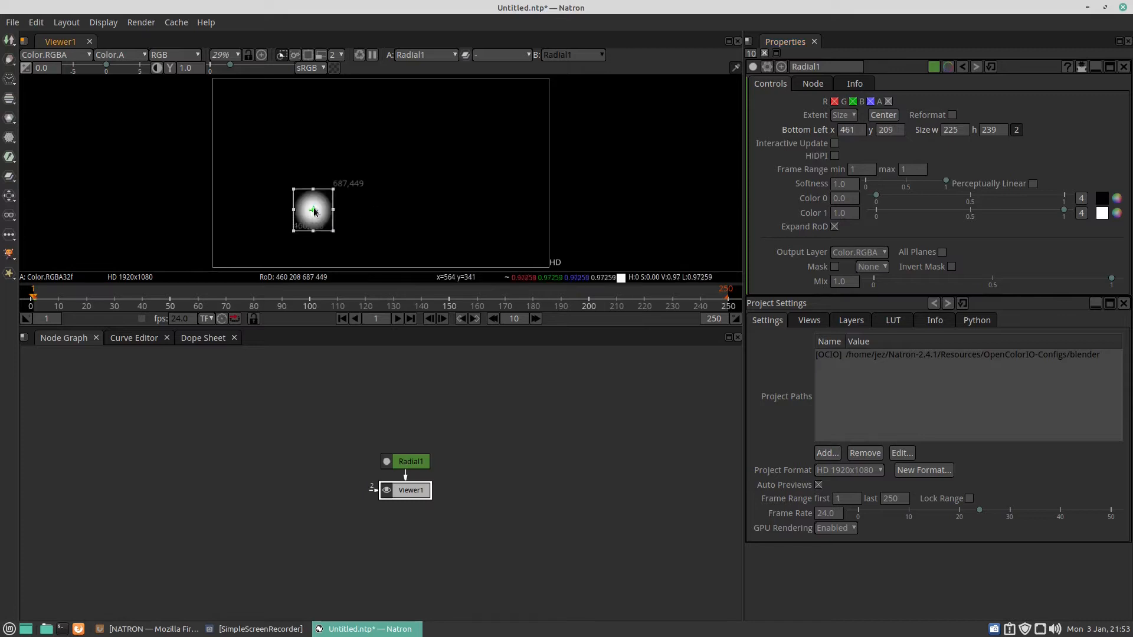
left_click(850, 132)
left_click_drag(316, 211, 363, 170)
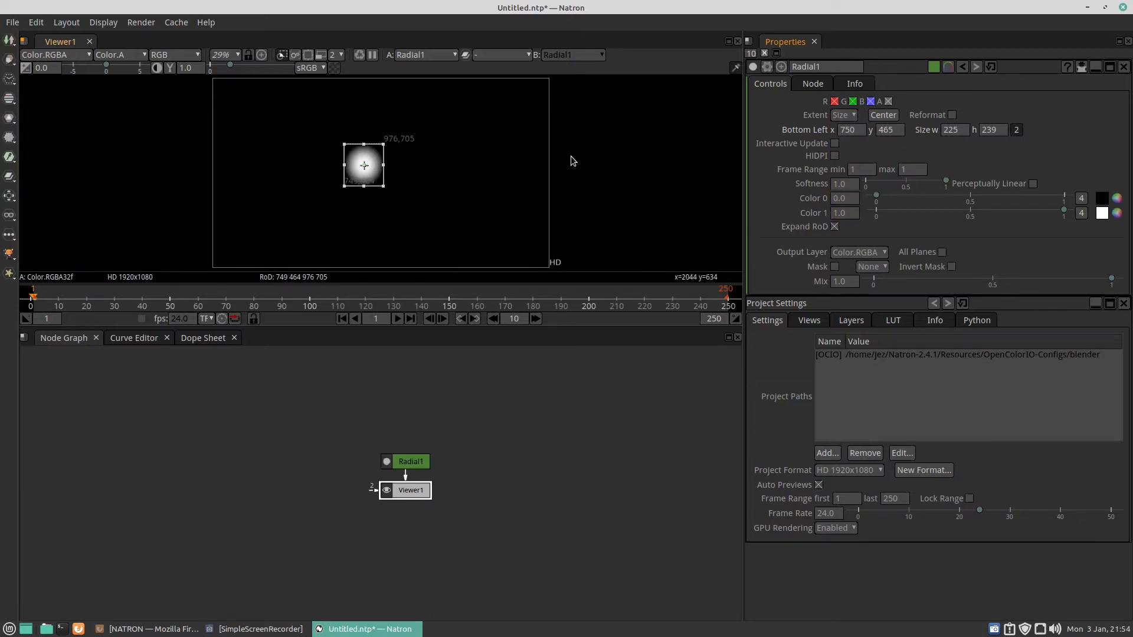
Step: Set a keyframe on all dimensions of the radial's Bottom Left position at frame 1
right_click(789, 133)
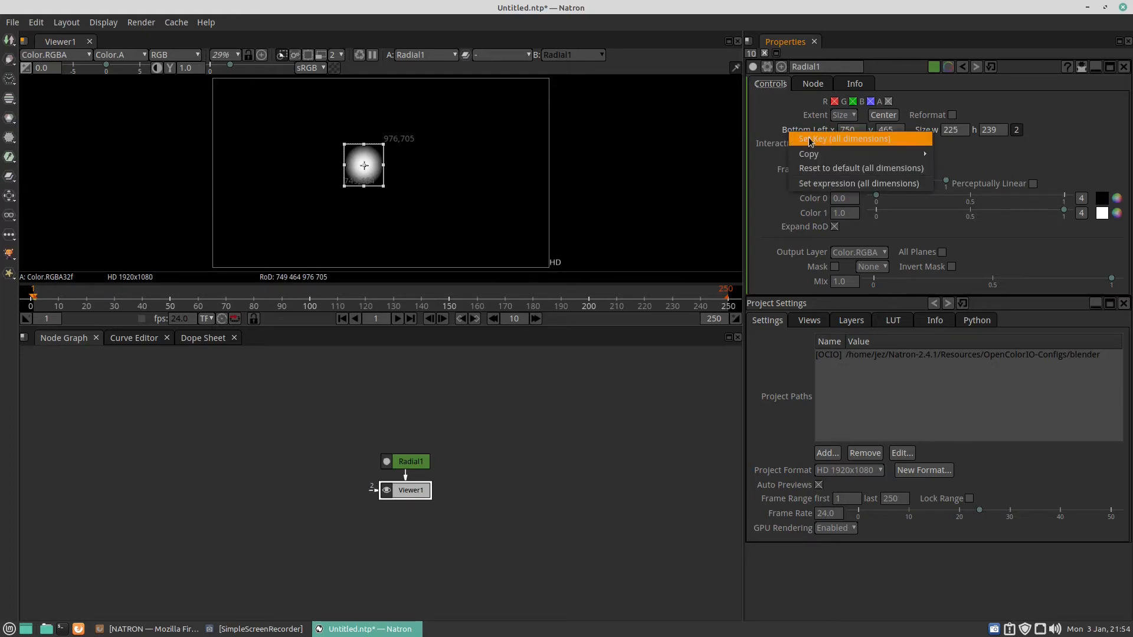
left_click(811, 139)
double_click(847, 131)
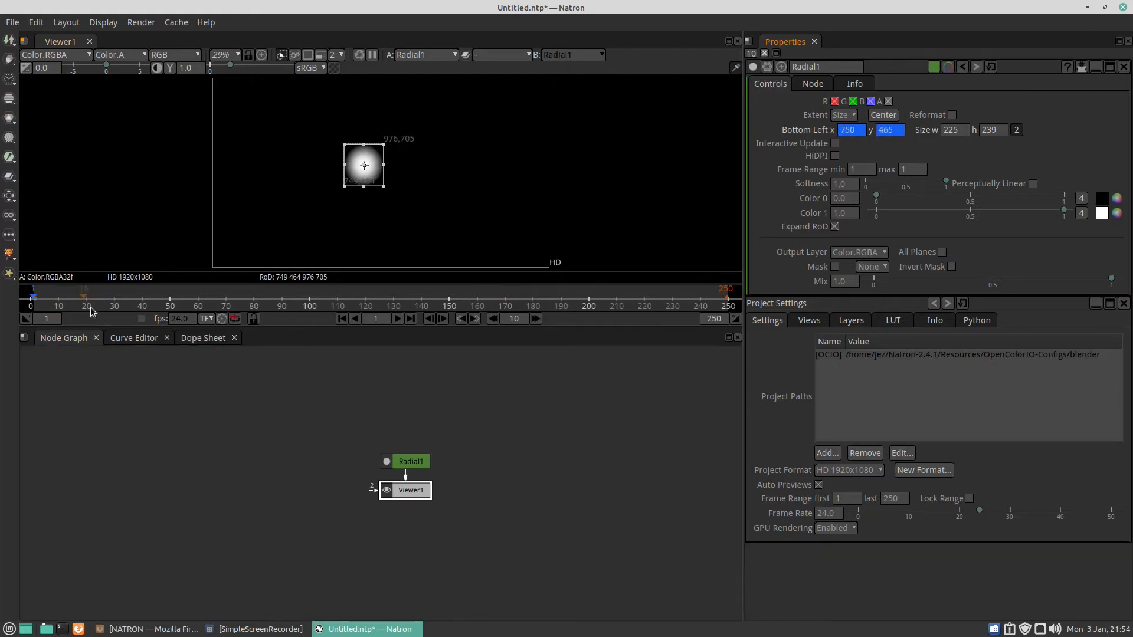
Step: At frame 30, move the radial to the lower-left corner at about x 94, y 61
left_click(115, 301)
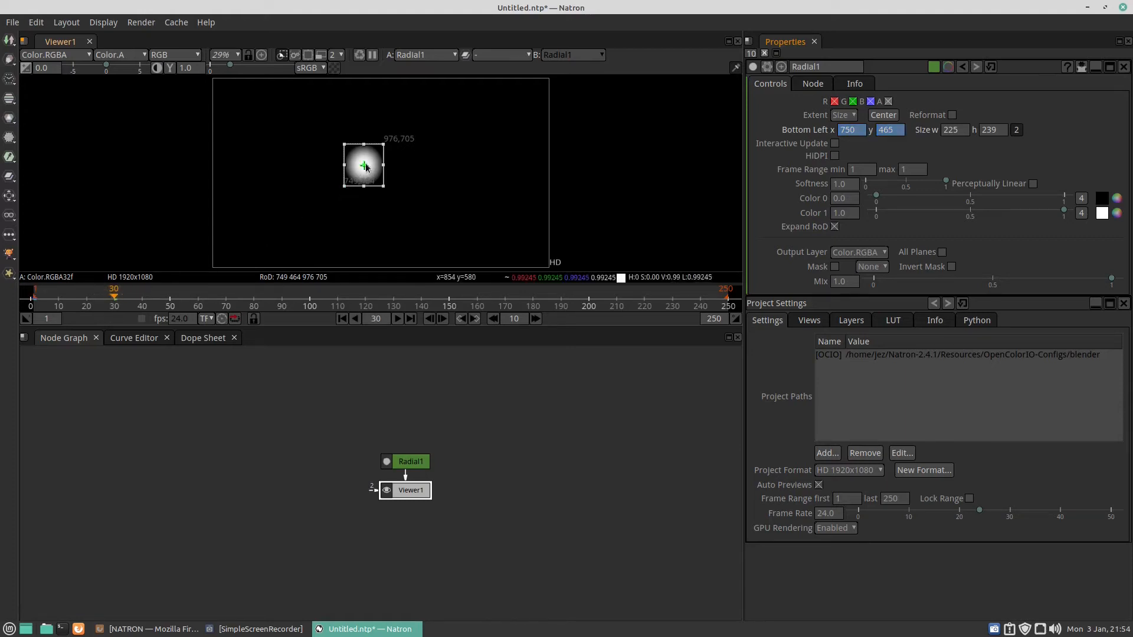
left_click_drag(364, 167, 249, 236)
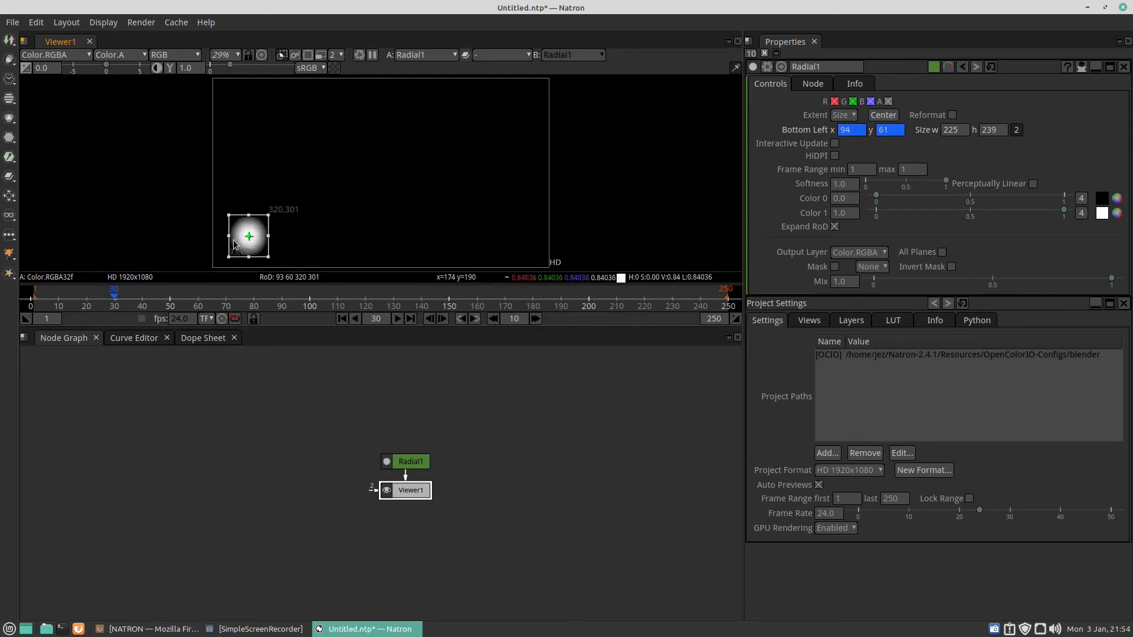
Step: At frame 60, move the radial to the upper-left corner at about x 50, y 791
left_click(199, 302)
left_click_drag(249, 236, 243, 110)
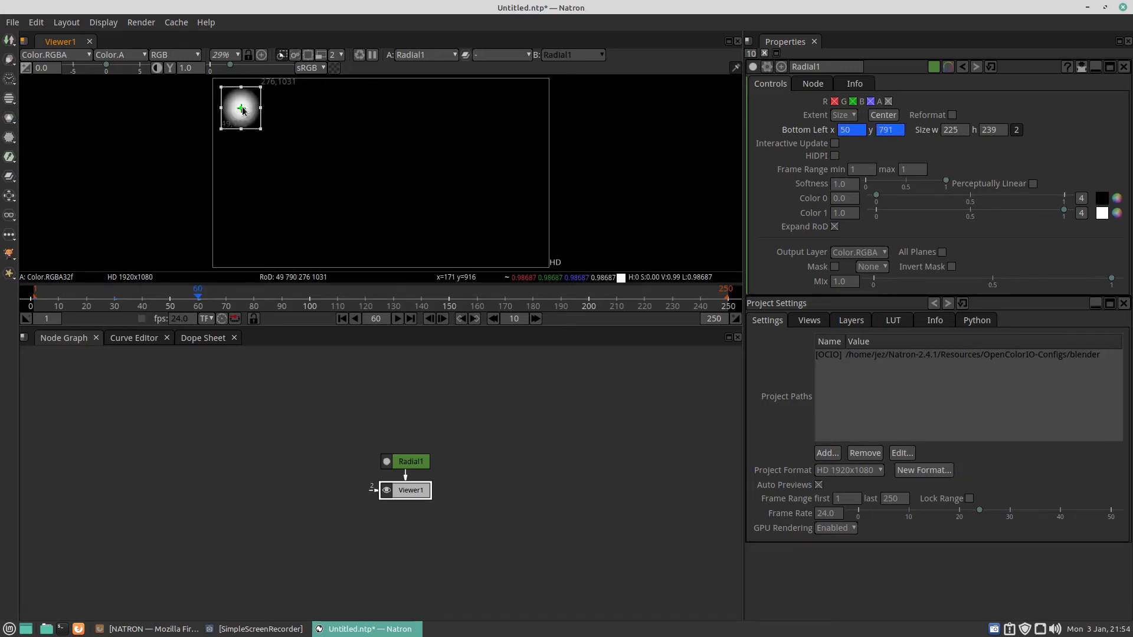
Step: At frame 89, move the radial to the top centre at about x 793, y 798
left_click(281, 299)
left_click_drag(241, 108, 371, 107)
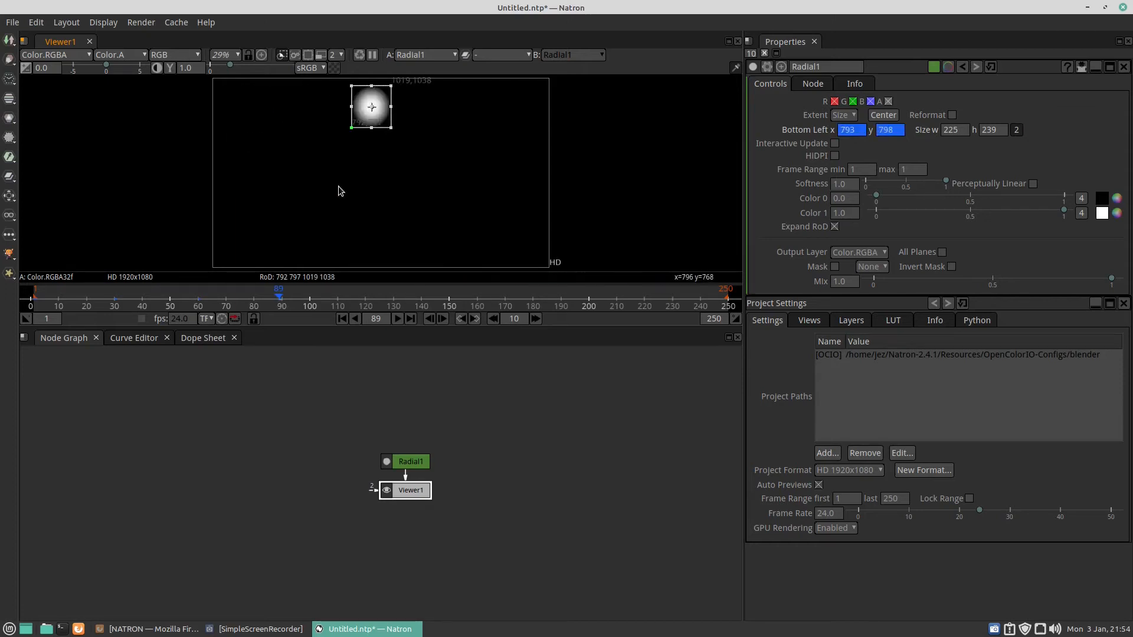
Step: At frame 120, move the radial to the lower-right corner at about x 1644, y 62
left_click(366, 302)
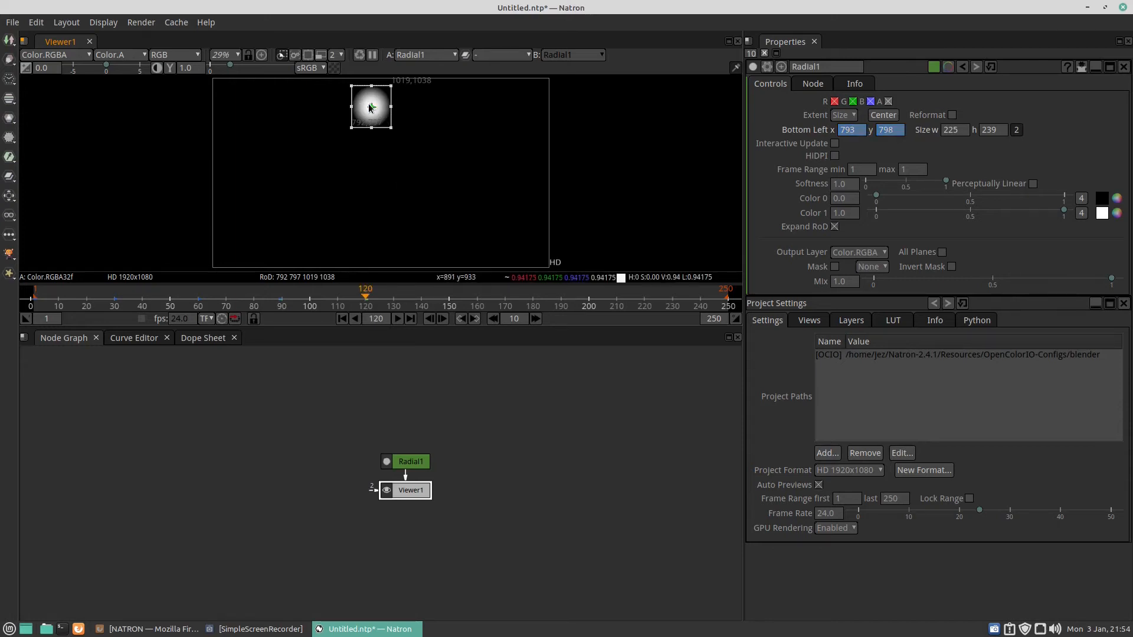
left_click_drag(369, 108, 519, 237)
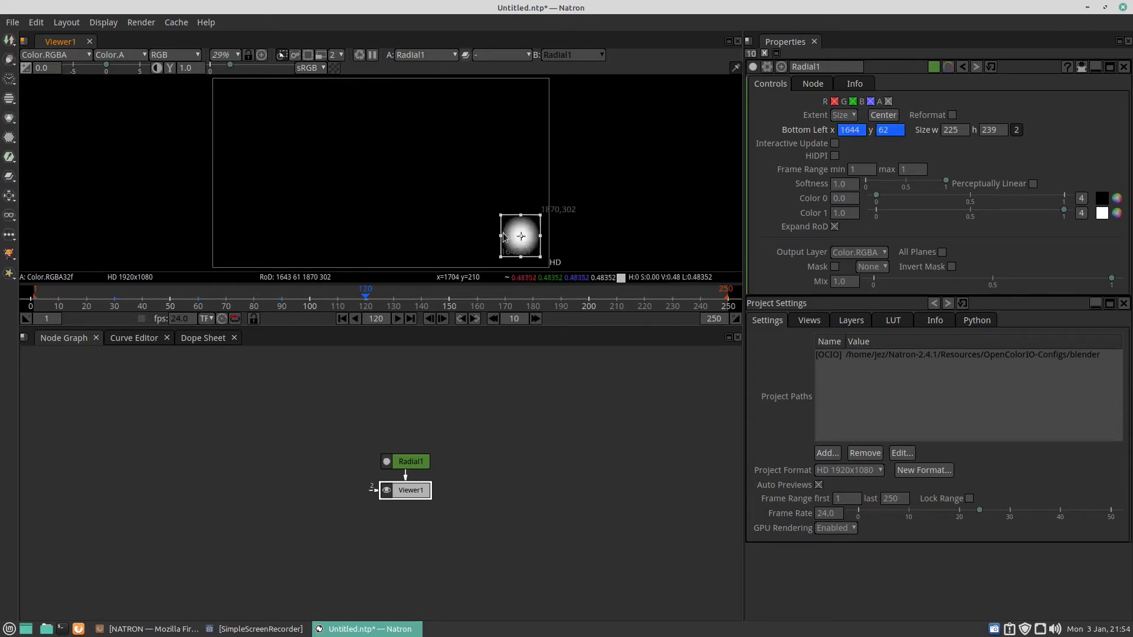
Step: At frame 150, move the radial to the upper-right corner at about x 1651, y 805
left_click(448, 301)
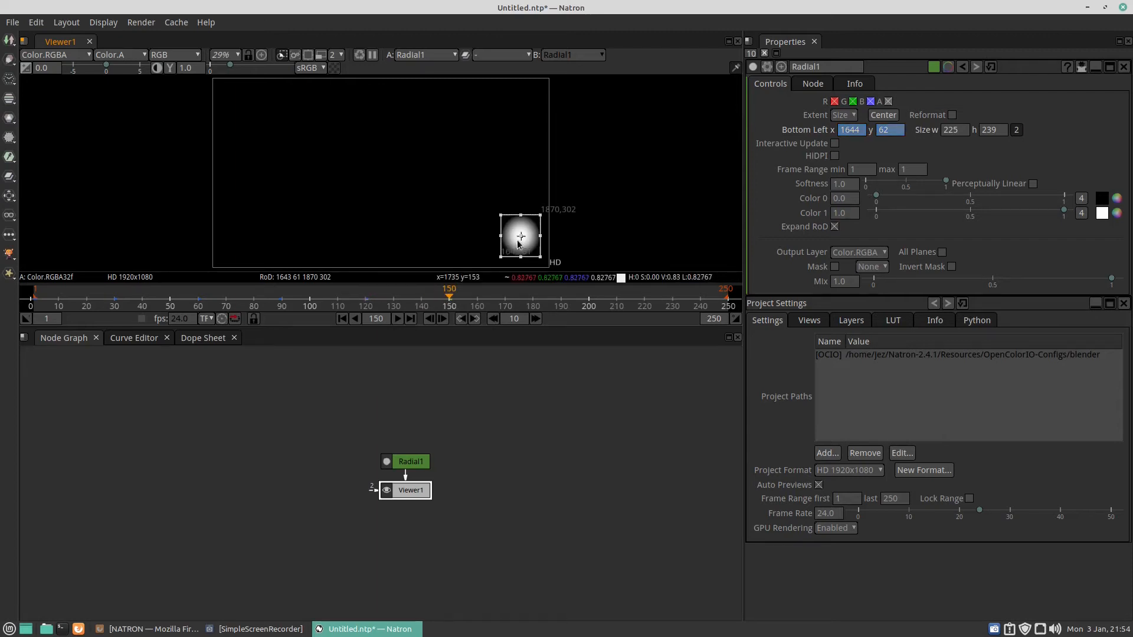
left_click_drag(522, 234, 525, 110)
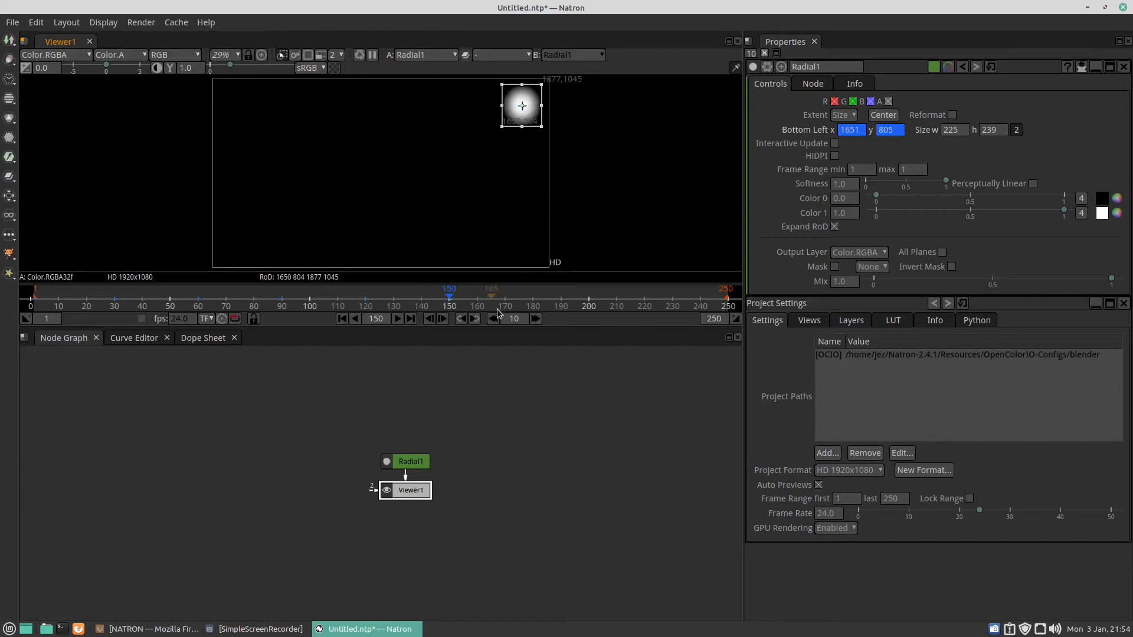
Step: At frame 180, move the radial to the lower-left corner at about x 33, y 52
left_click(532, 302)
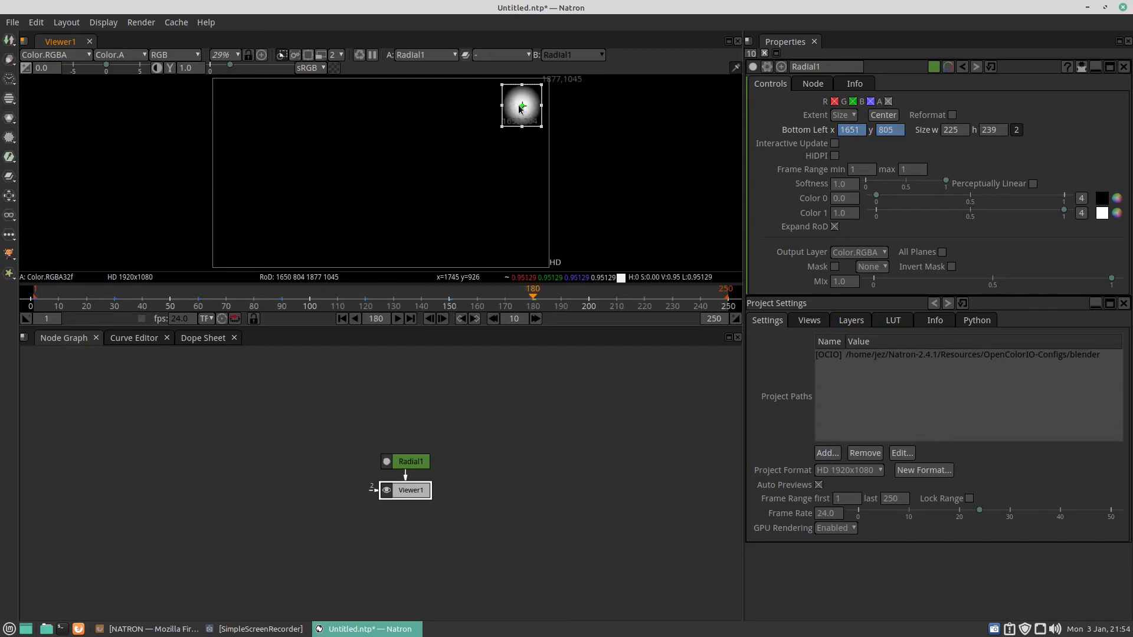
left_click_drag(451, 137, 232, 237)
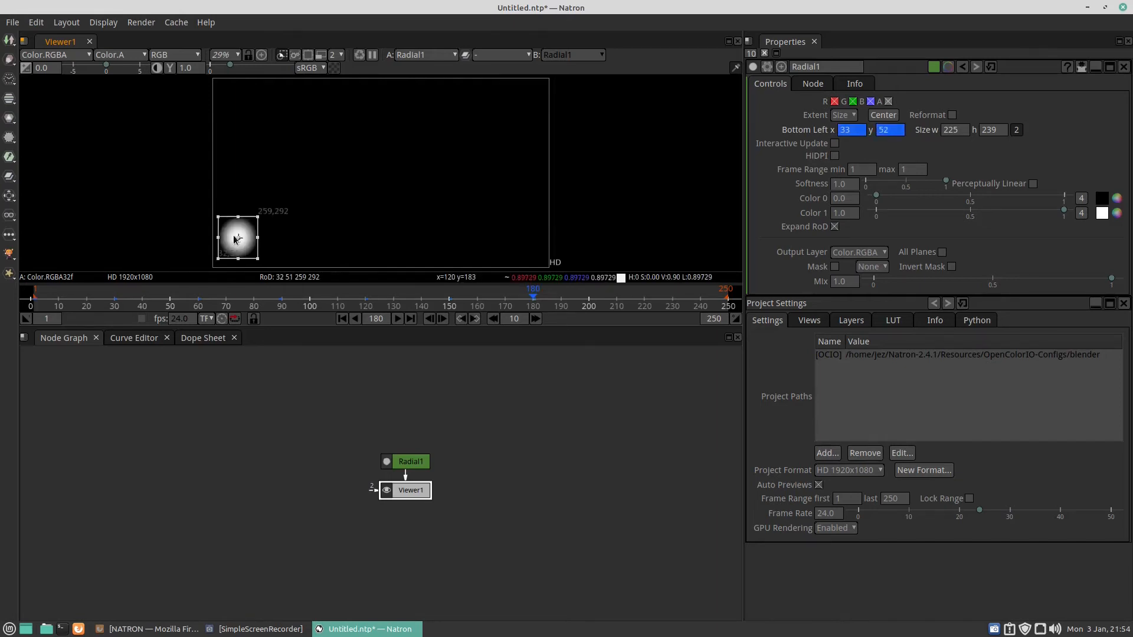
Step: At frame 199, move the radial to the frame centre at about x 685, y 402
left_click(586, 301)
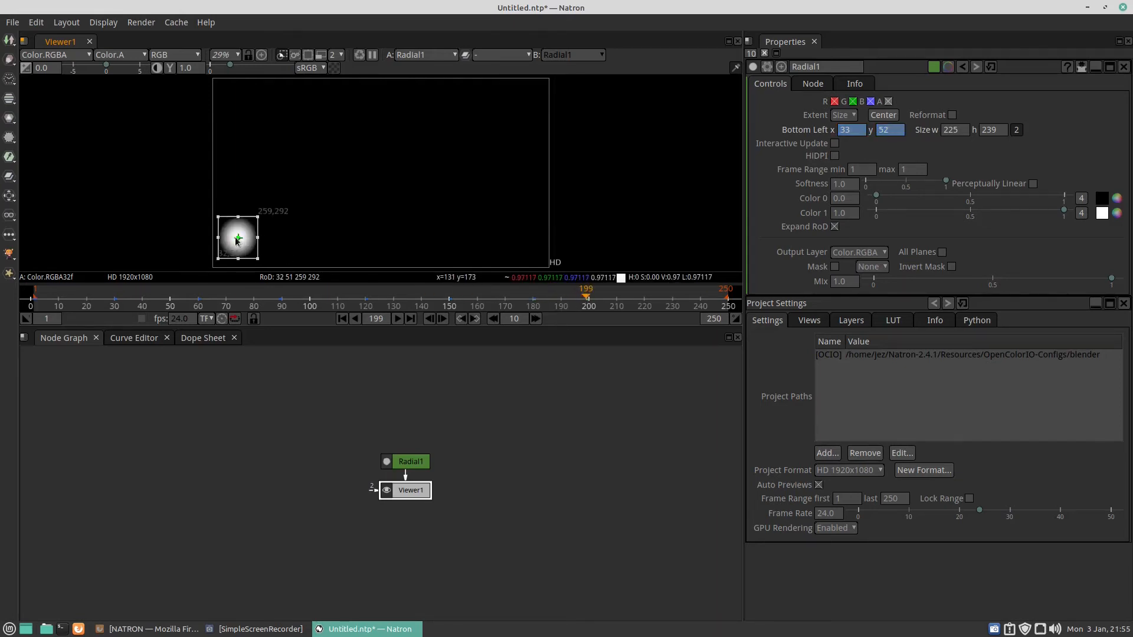
left_click_drag(238, 238, 352, 176)
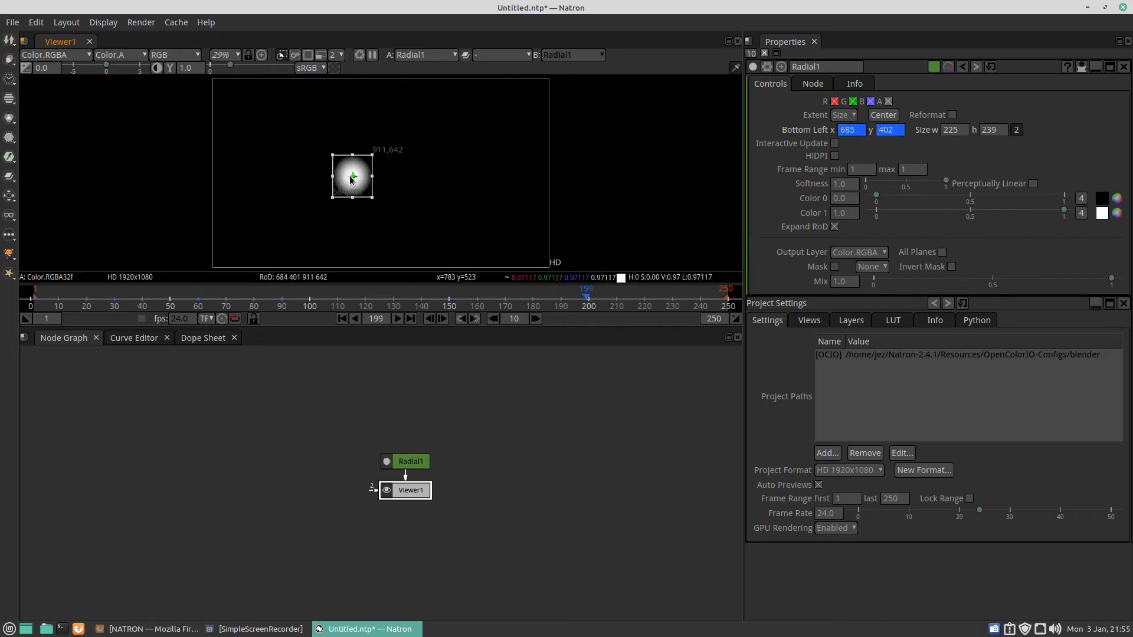
Step: At frame 220, move the radial right of centre at about x 1267, y 412
left_click(645, 298)
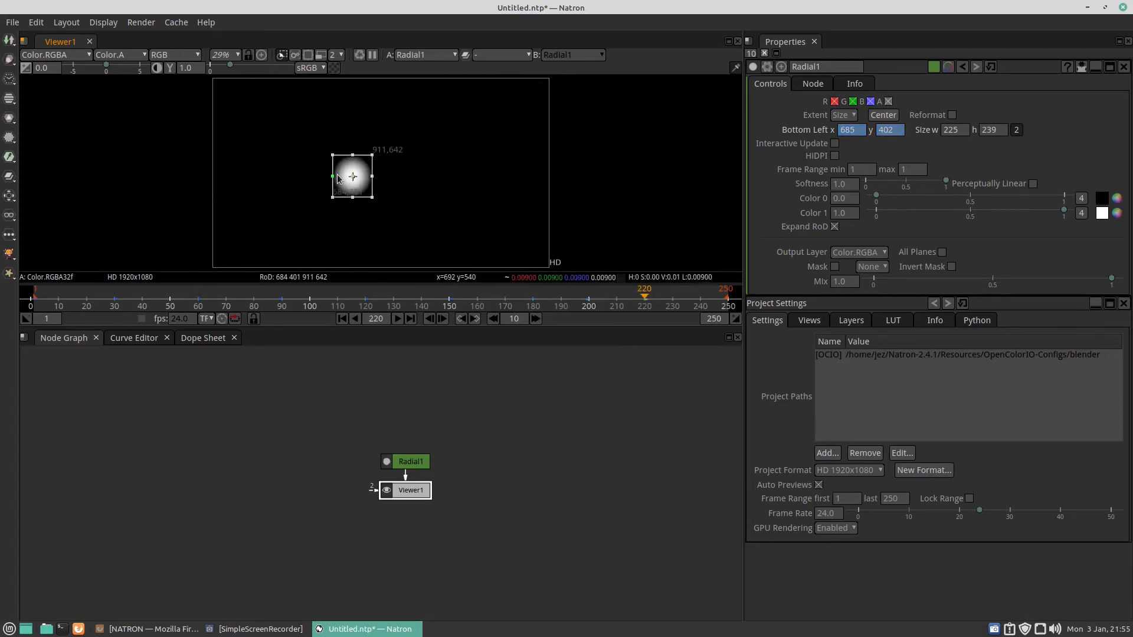
left_click_drag(357, 179, 458, 178)
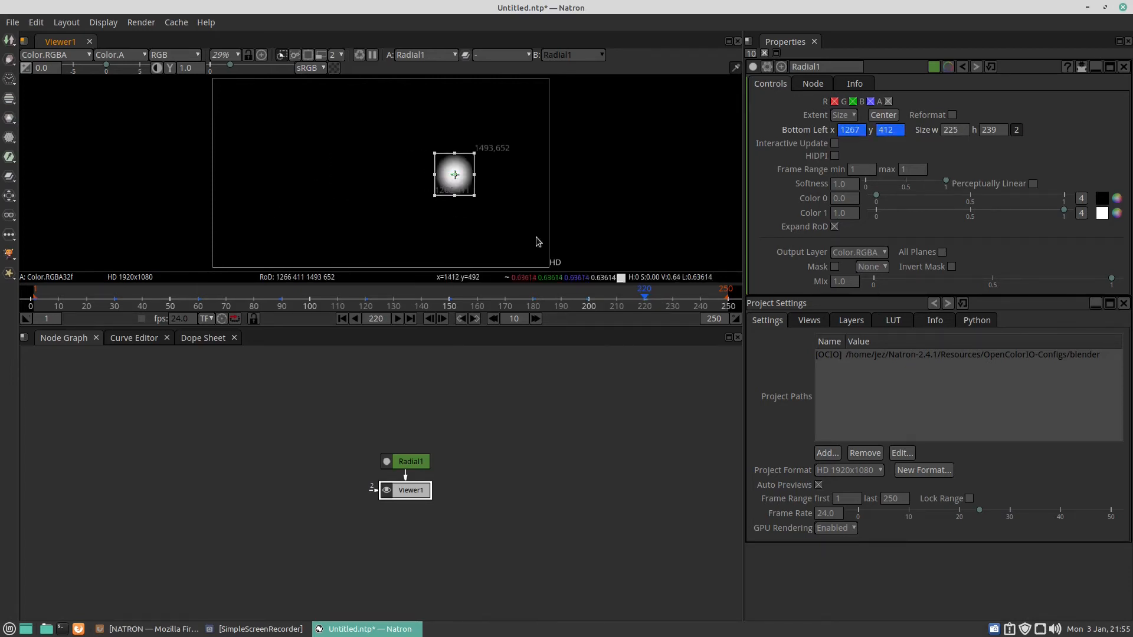
Step: At frame 249, move the radial to the left side at about x 198, y 425
left_click(725, 299)
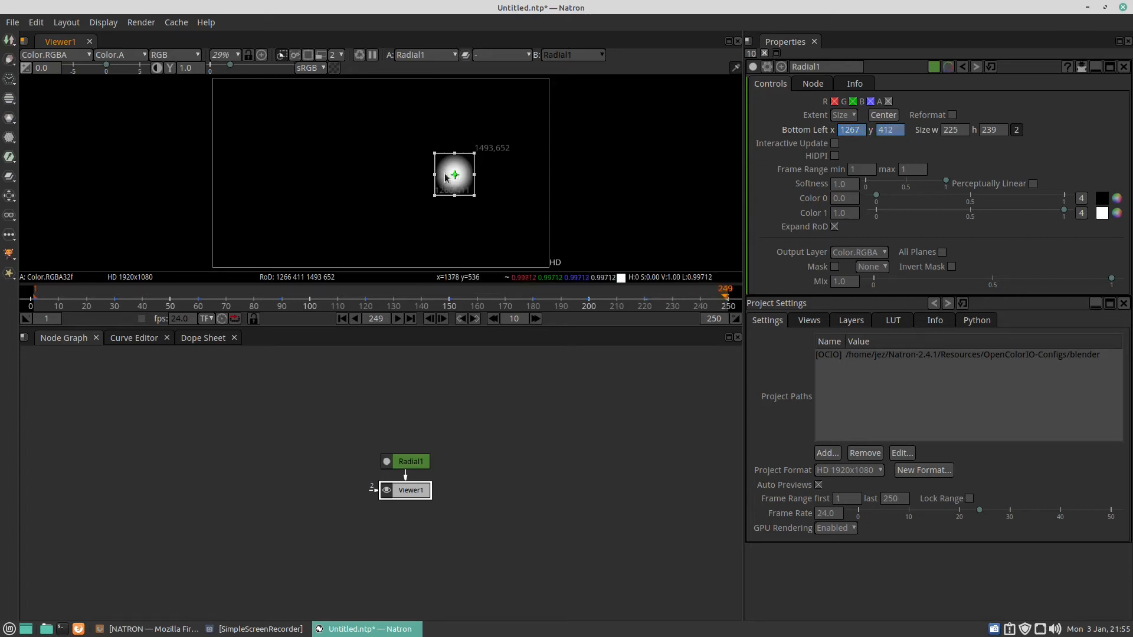
left_click_drag(445, 177, 267, 174)
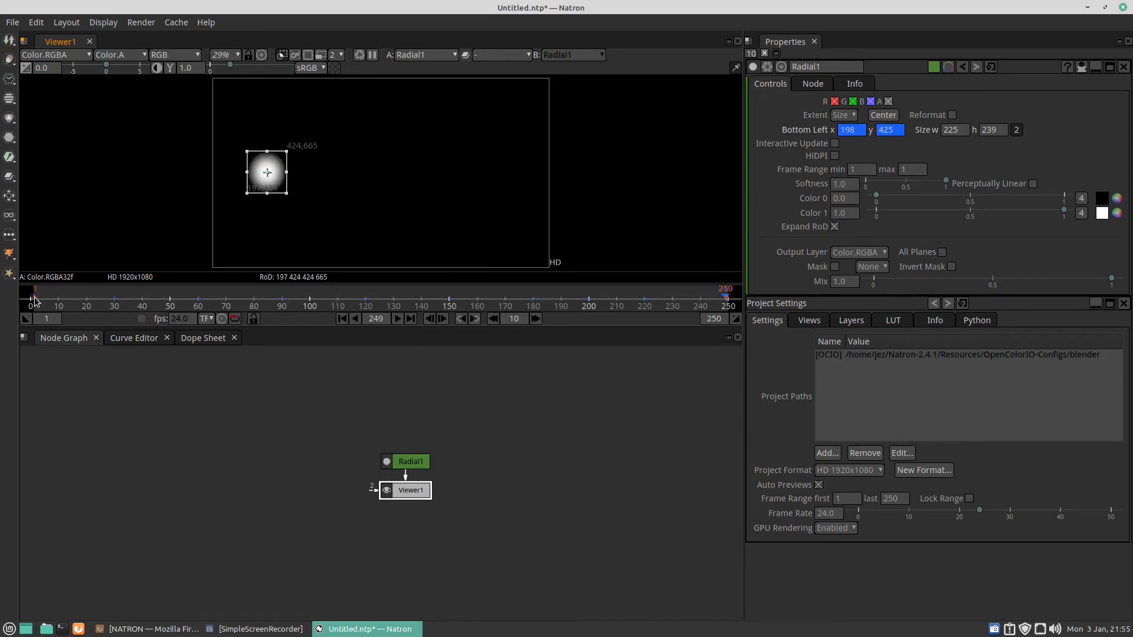
Step: Play back the animation from the first frame and stop it
left_click(341, 319)
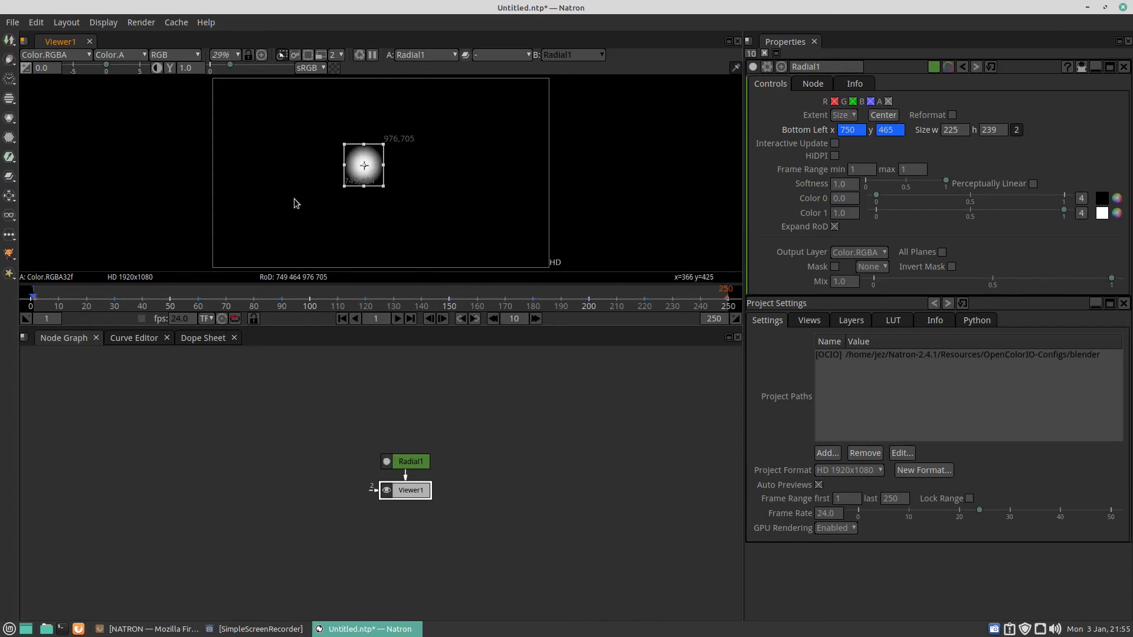
left_click(398, 321)
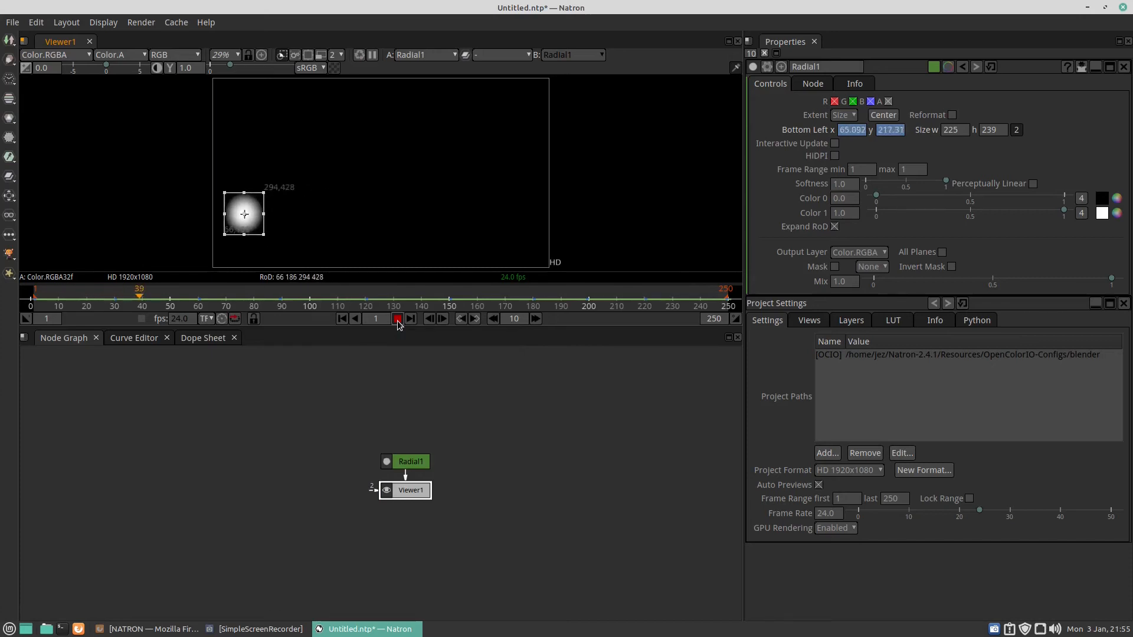
left_click(397, 320)
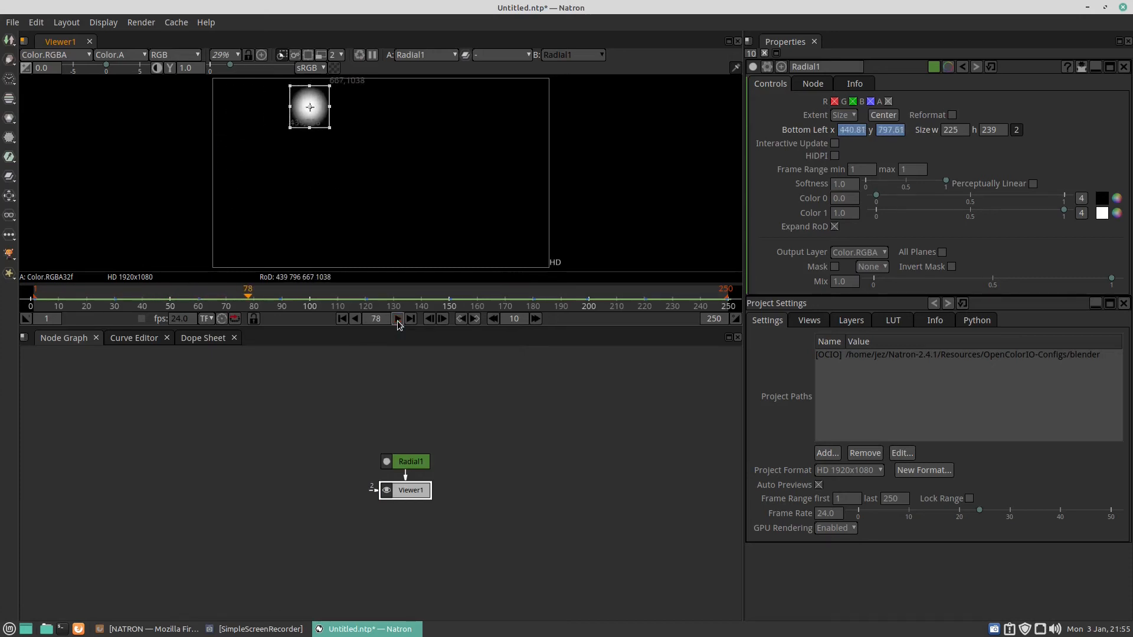
Step: At frame 50, move the radial to the right edge at about x 1679, y 575
left_click(170, 302)
left_click_drag(242, 143, 528, 146)
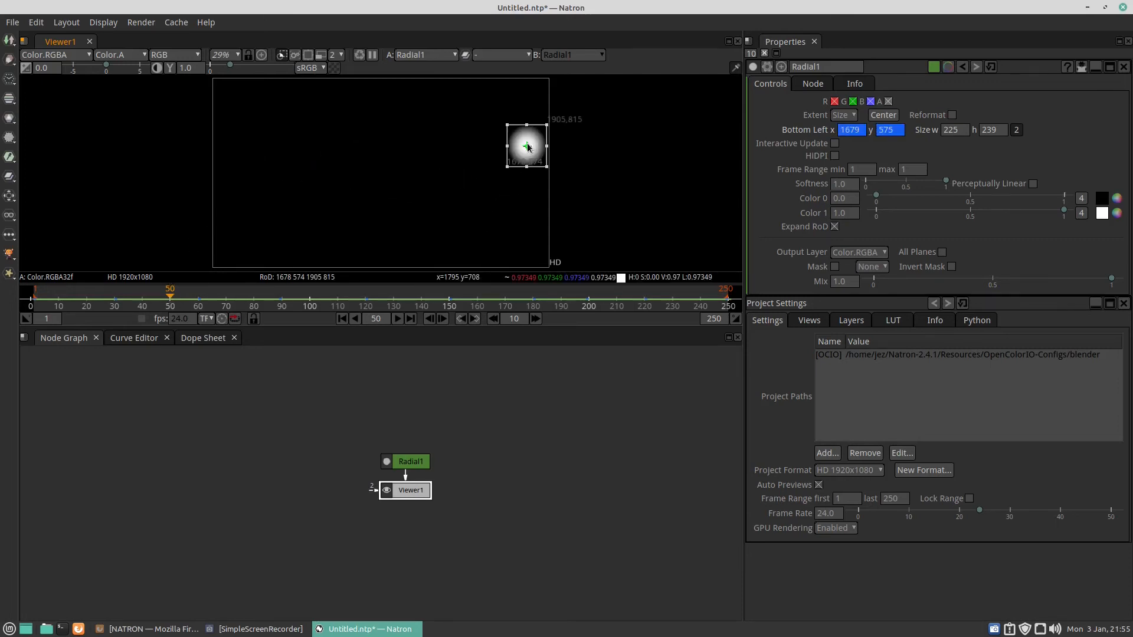
Step: Replay the animation from the start and stop it
left_click(342, 319)
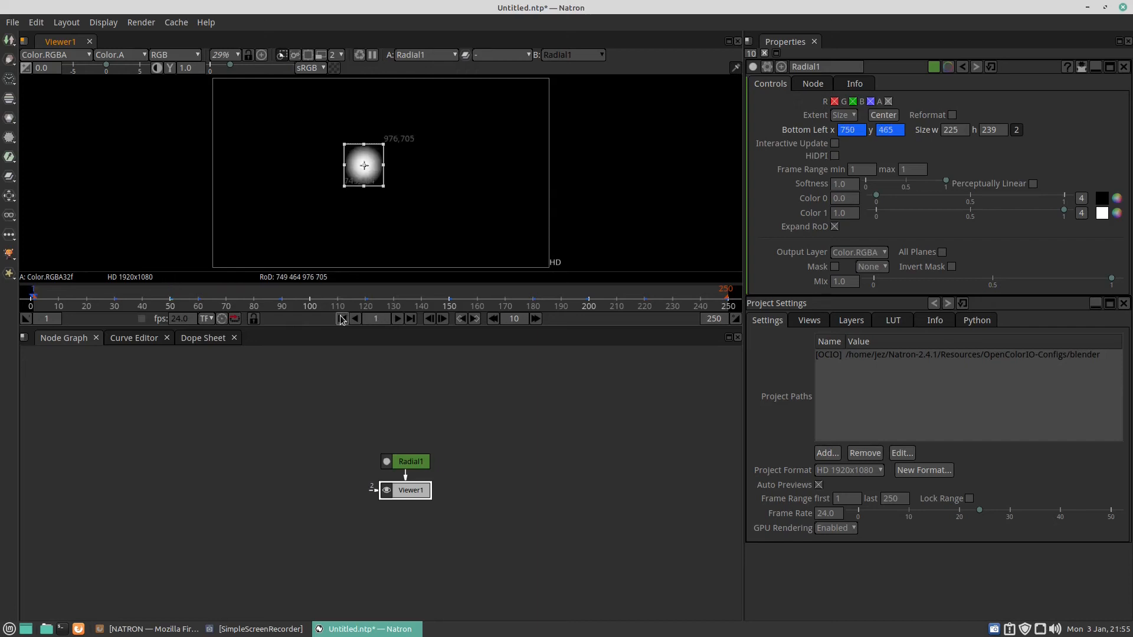
left_click(398, 318)
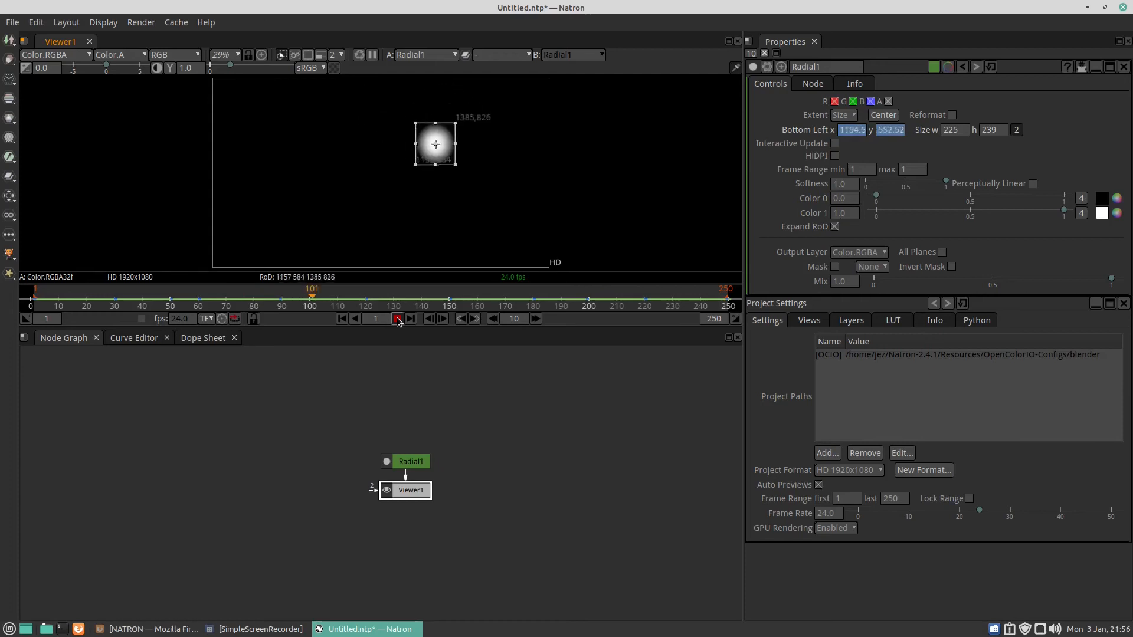
left_click(398, 319)
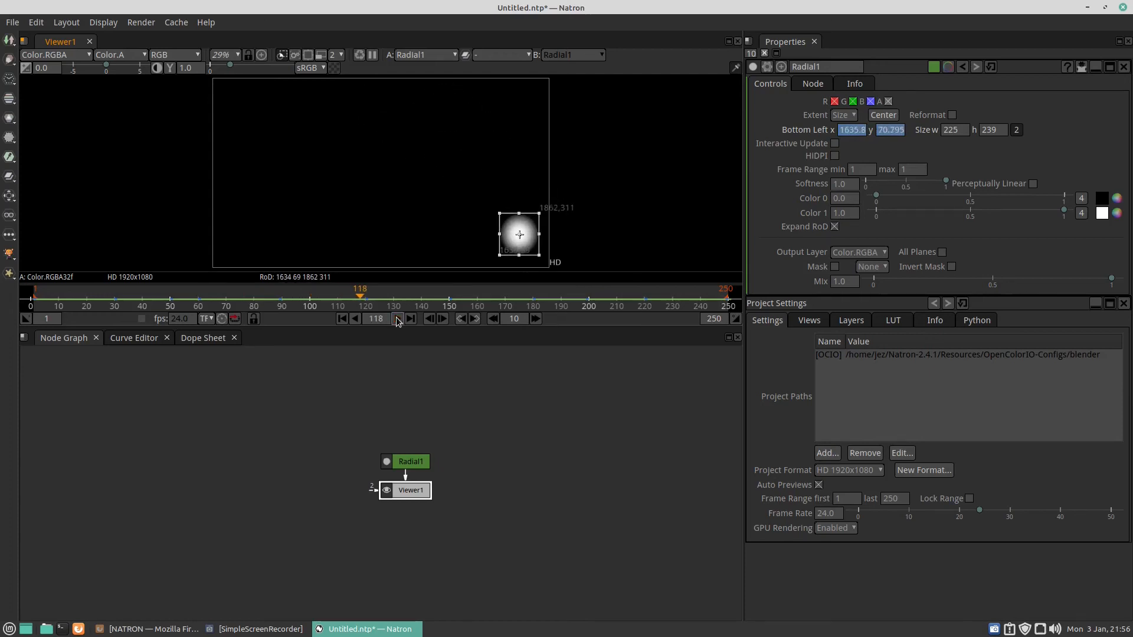
Step: At frame 50, move the radial right of centre at about x 1054, y 488
left_click(170, 301)
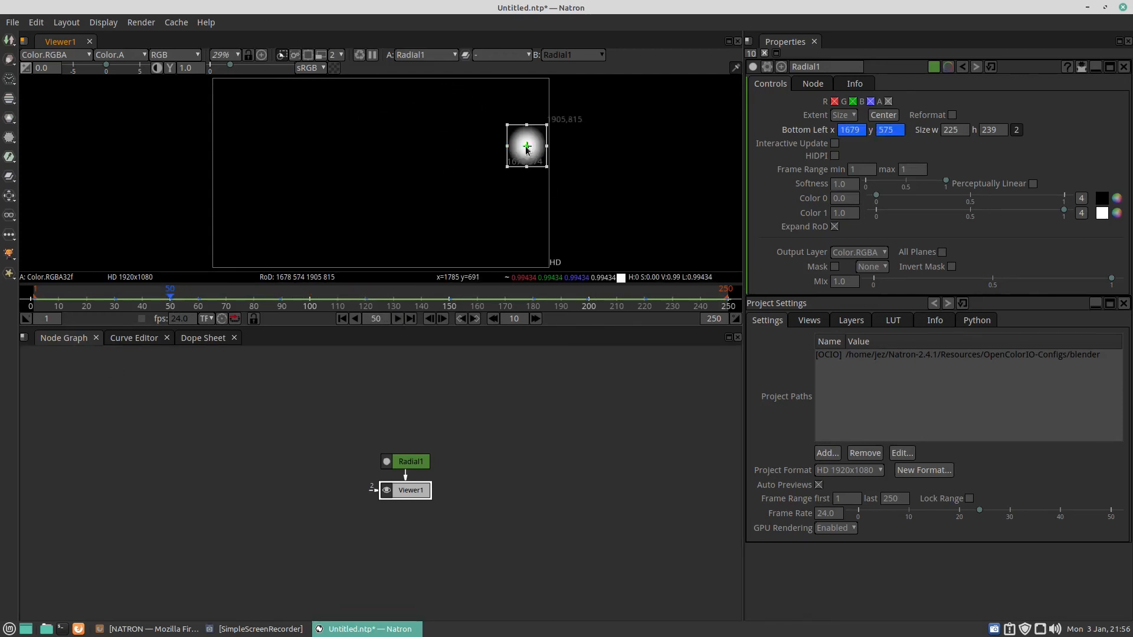
left_click_drag(526, 146, 417, 160)
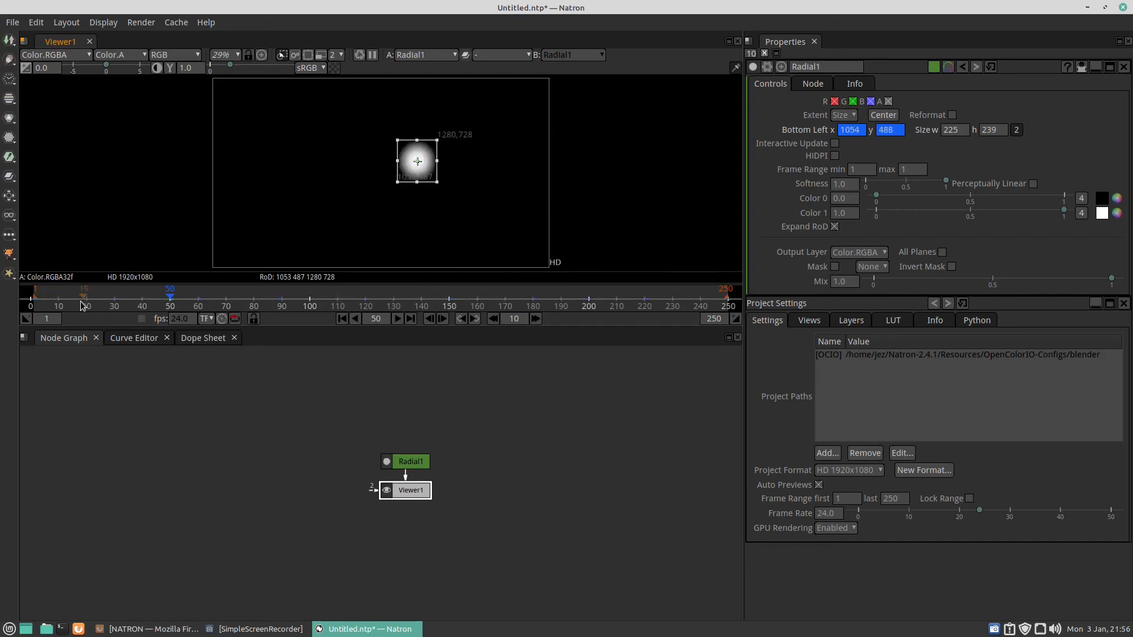
Step: Play back the animation from the first frame and stop it
left_click(341, 319)
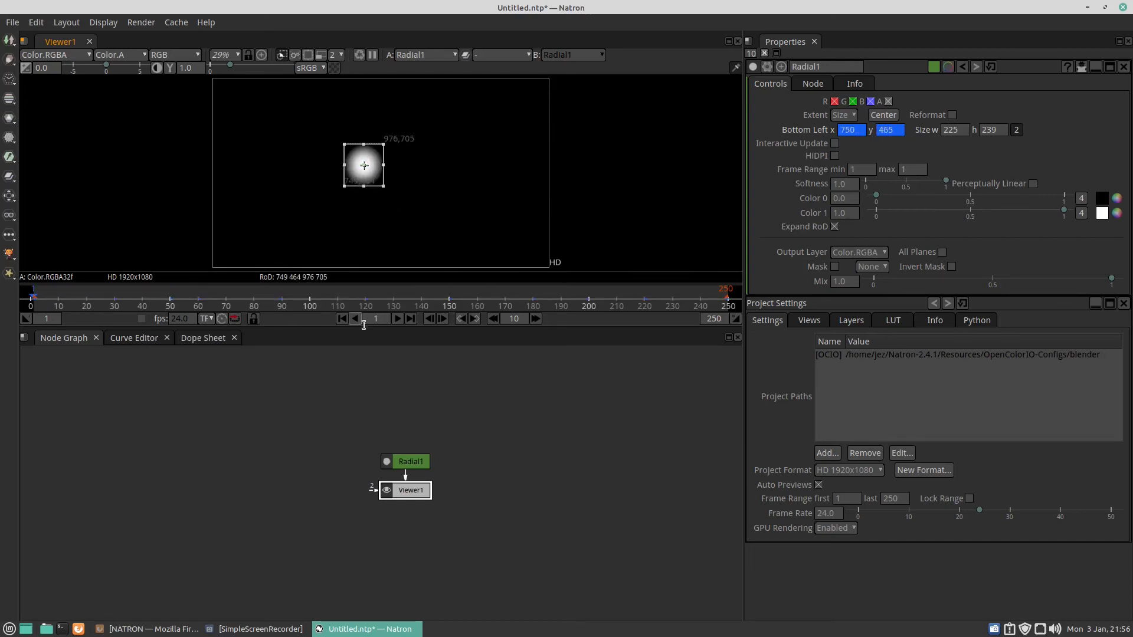
left_click(398, 319)
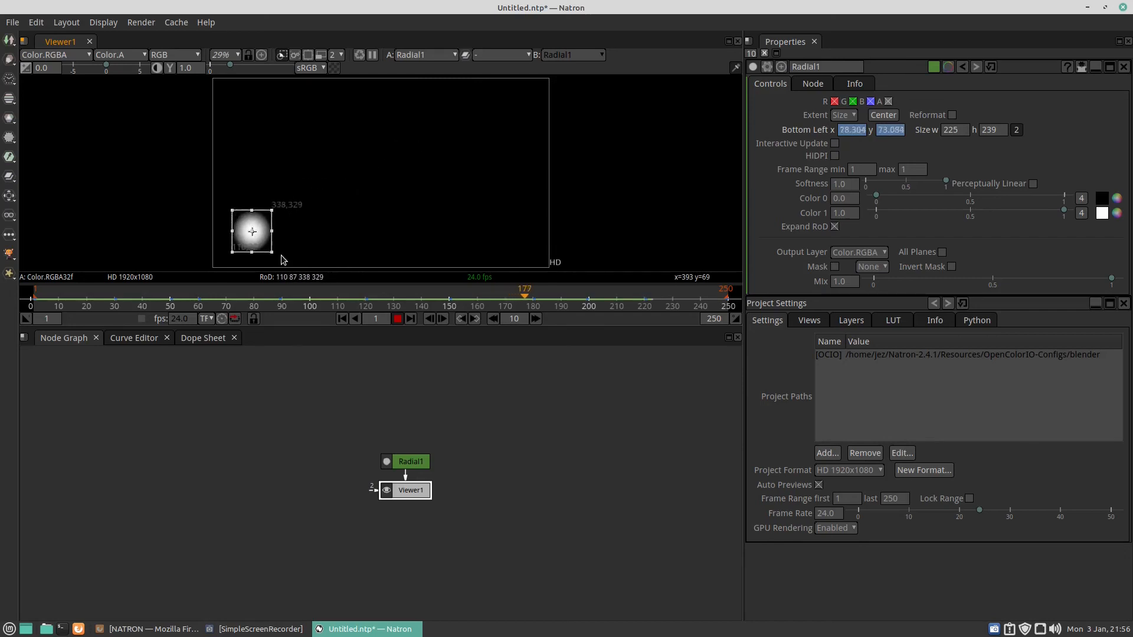
left_click(396, 321)
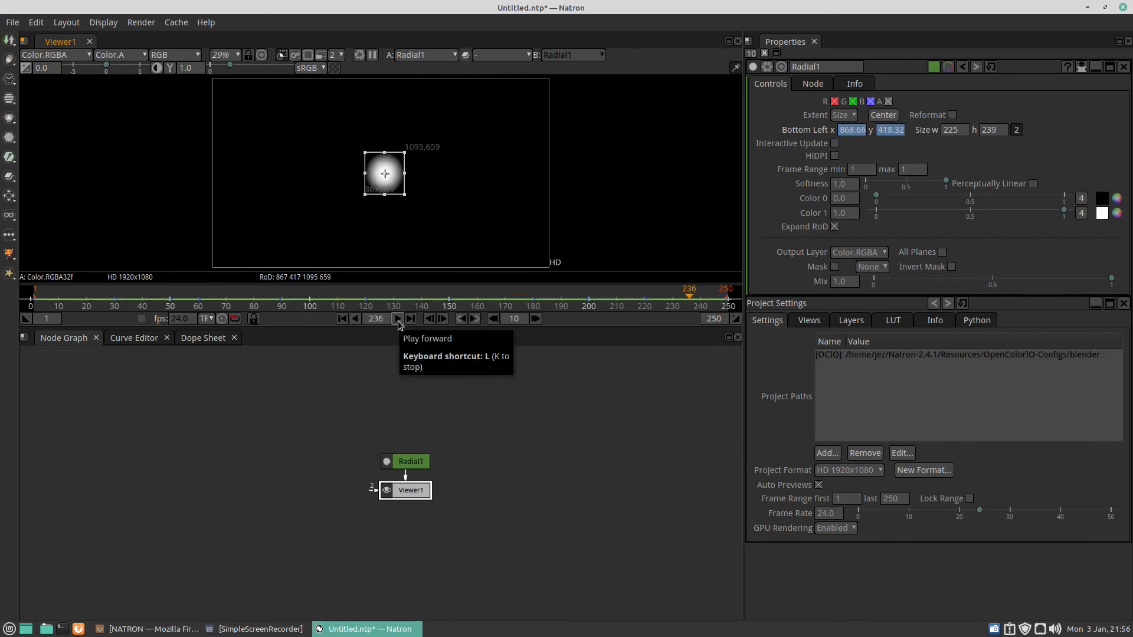